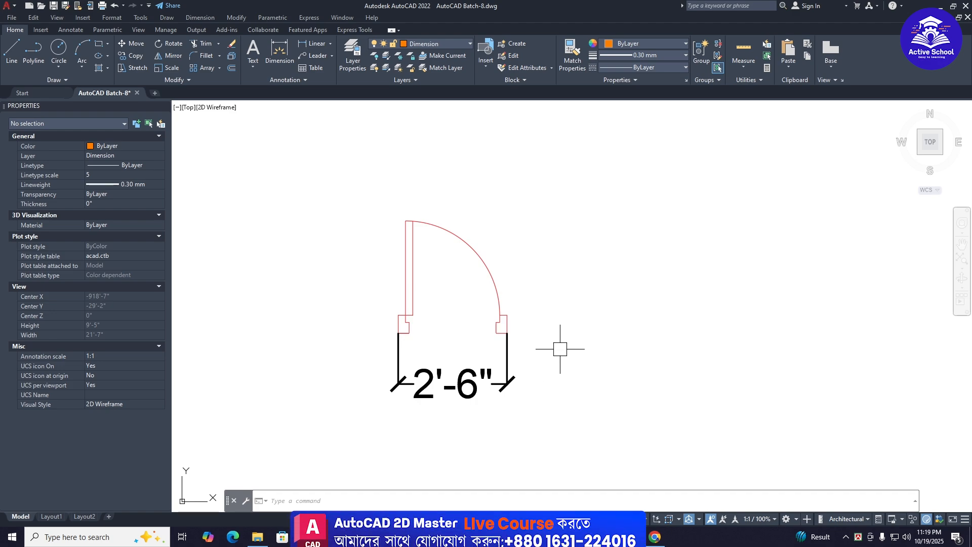
- Draw a 2'6" horizontal line with Ortho on, in the empty space beside the existing door symbol
{"action": "scroll", "coordinate": [475, 297], "scroll_direction": "up", "scroll_amount": 2}
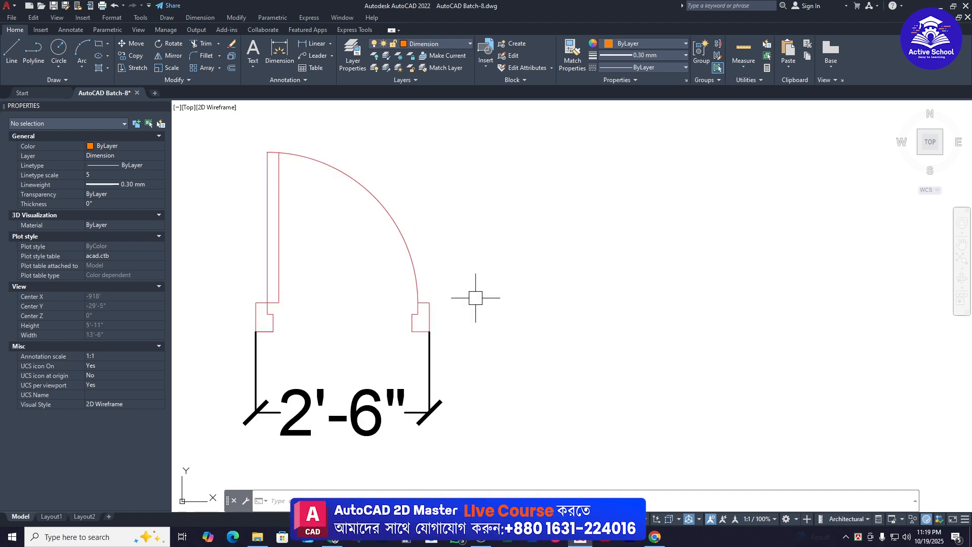
{"action": "type", "text": "l"}
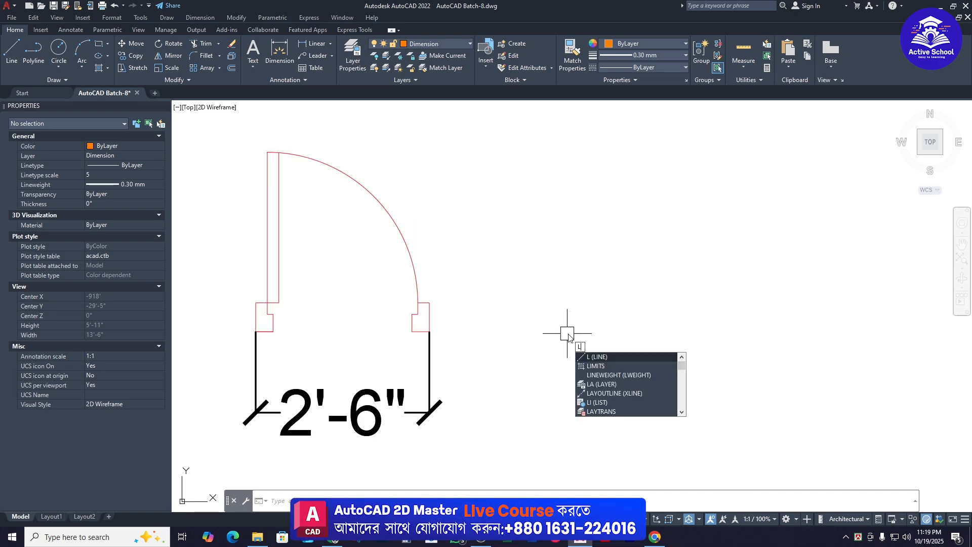
{"action": "key", "text": "Return"}
{"action": "left_click", "coordinate": [520, 346]}
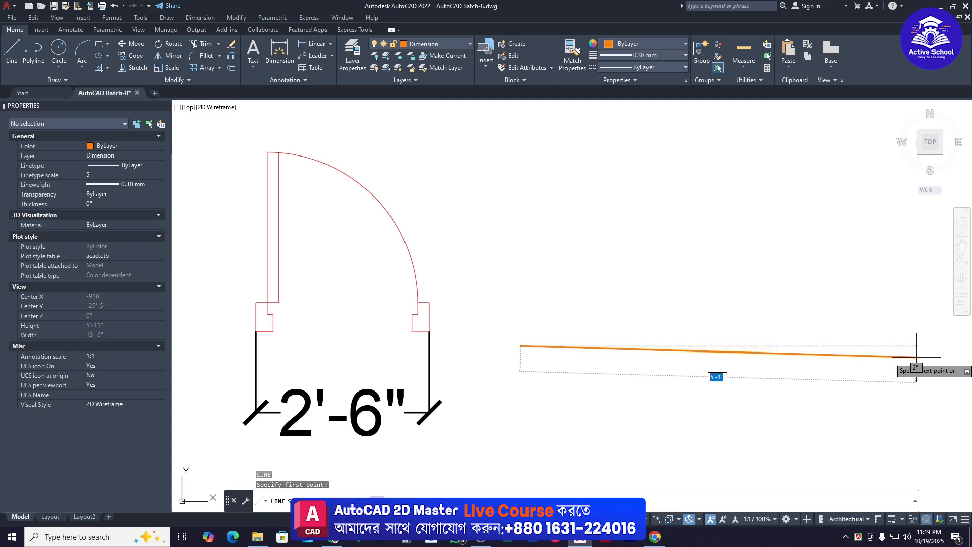
{"action": "key", "text": "F8"}
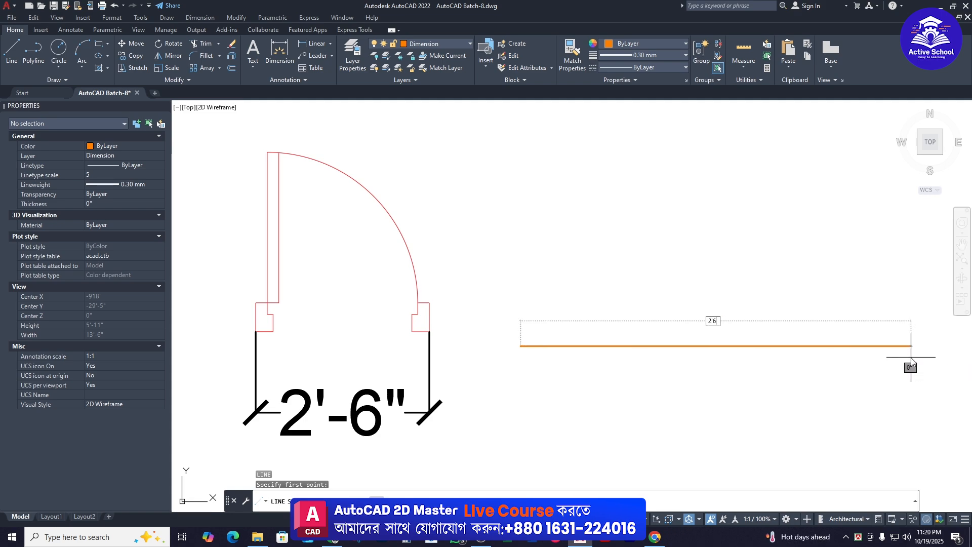
{"action": "type", "text": "2'6"}
{"action": "key", "text": "Return"}
{"action": "key", "text": "Return"}
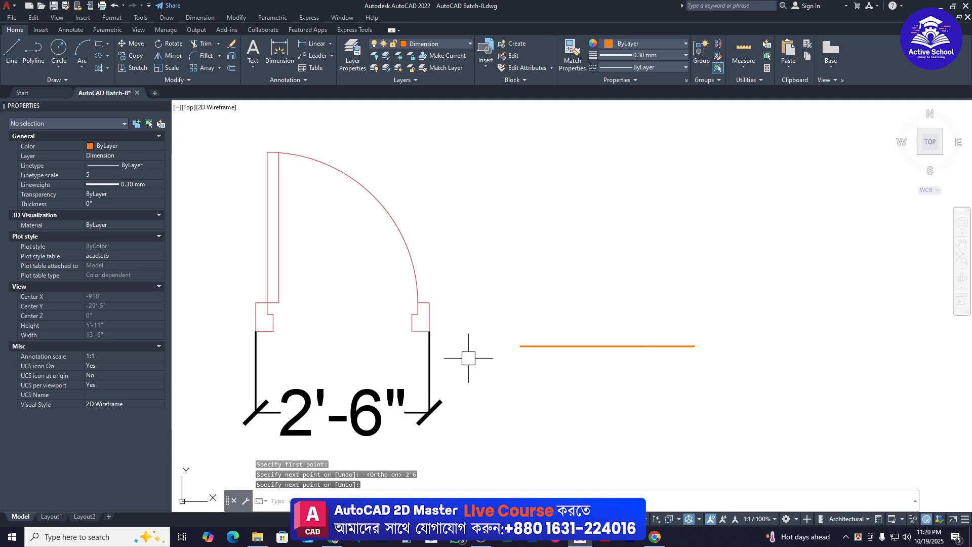
- Draw a closed stepped door-frame profile as a polyline: 5 down, 3 right, 3 up, 1 left, 2 up and 2 left
{"action": "scroll", "coordinate": [256, 330], "scroll_direction": "up", "scroll_amount": 5}
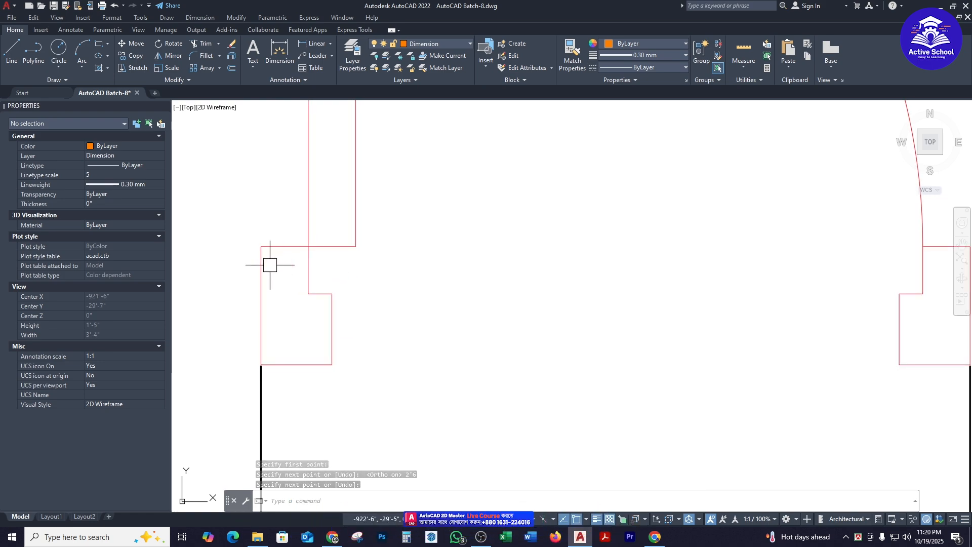
{"action": "scroll", "coordinate": [267, 265], "scroll_direction": "down", "scroll_amount": 5}
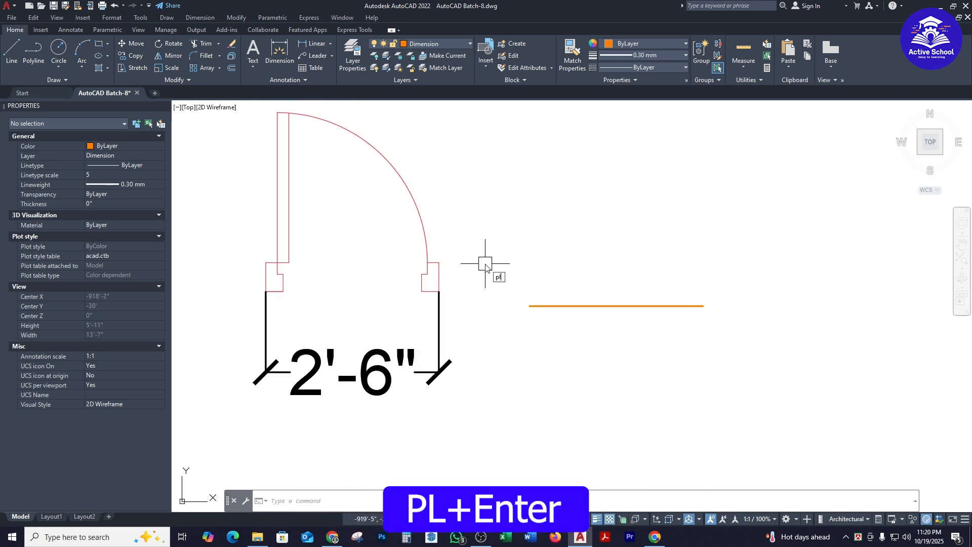
{"action": "key", "text": "Return"}
{"action": "left_click", "coordinate": [503, 212]}
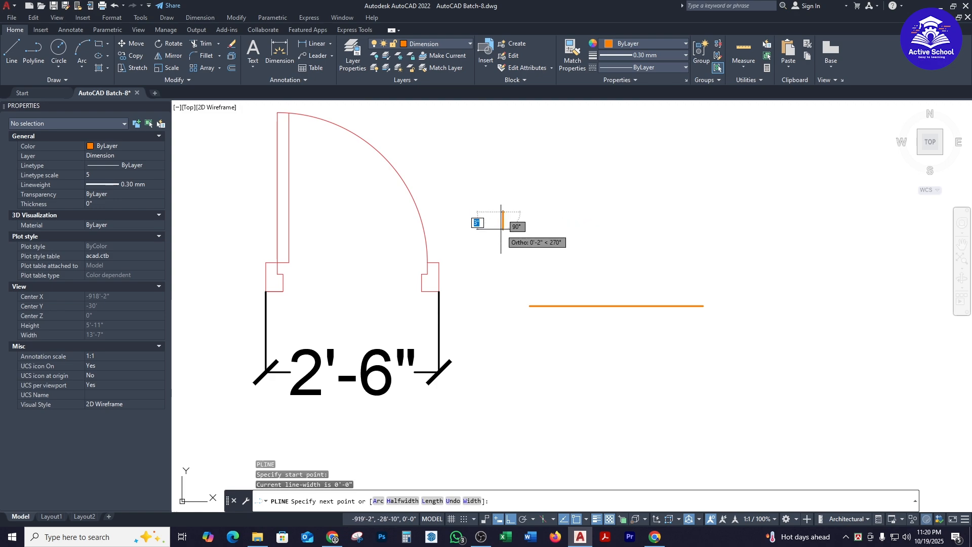
{"action": "type", "text": "5"}
{"action": "key", "text": "Return"}
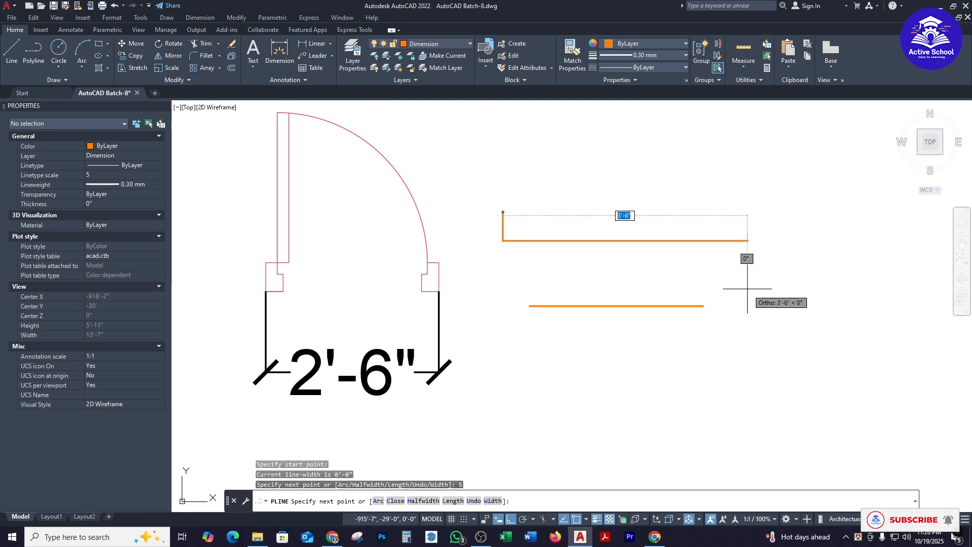
{"action": "type", "text": "3"}
{"action": "key", "text": "Return"}
{"action": "scroll", "coordinate": [556, 208], "scroll_direction": "up", "scroll_amount": 5}
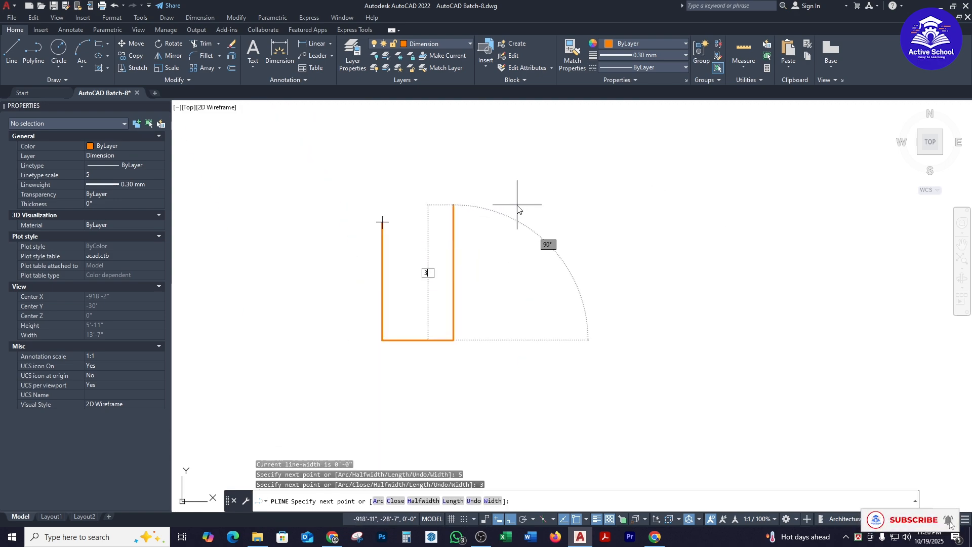
{"action": "key", "text": "Return"}
{"action": "type", "text": "1"}
{"action": "key", "text": "Return"}
{"action": "type", "text": "2"}
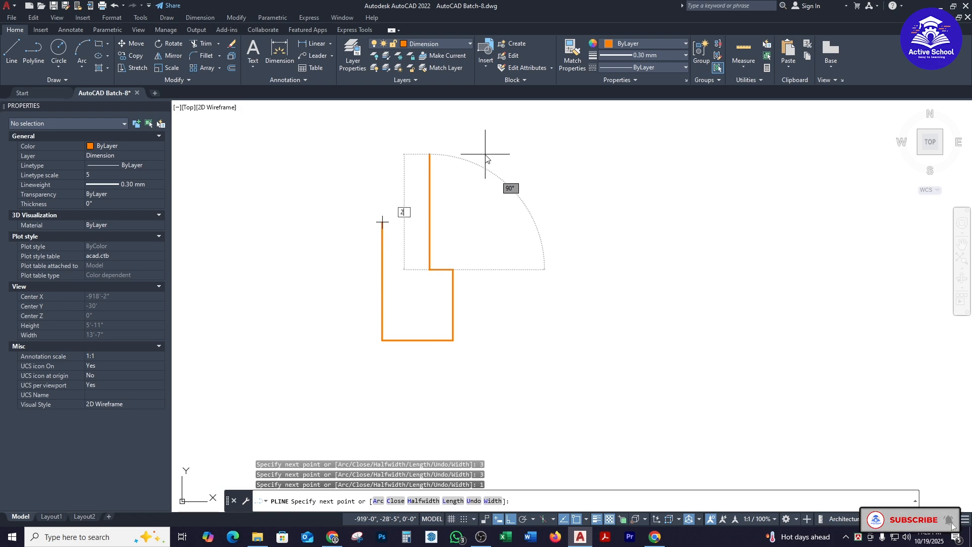
{"action": "key", "text": "Return"}
{"action": "type", "text": "2"}
{"action": "key", "text": "Return"}
{"action": "key", "text": "Return"}
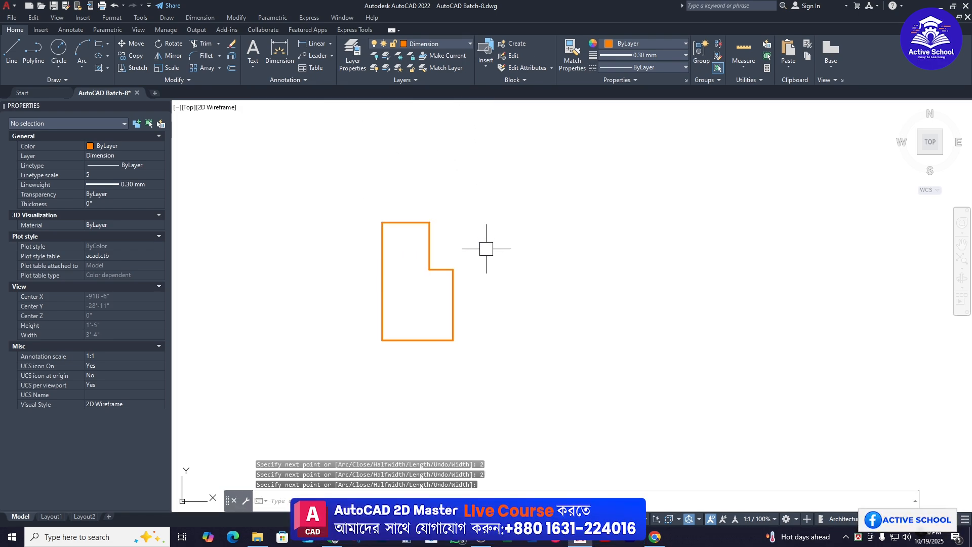
{"action": "scroll", "coordinate": [486, 248], "scroll_direction": "down", "scroll_amount": 6}
{"action": "left_click", "coordinate": [482, 260]}
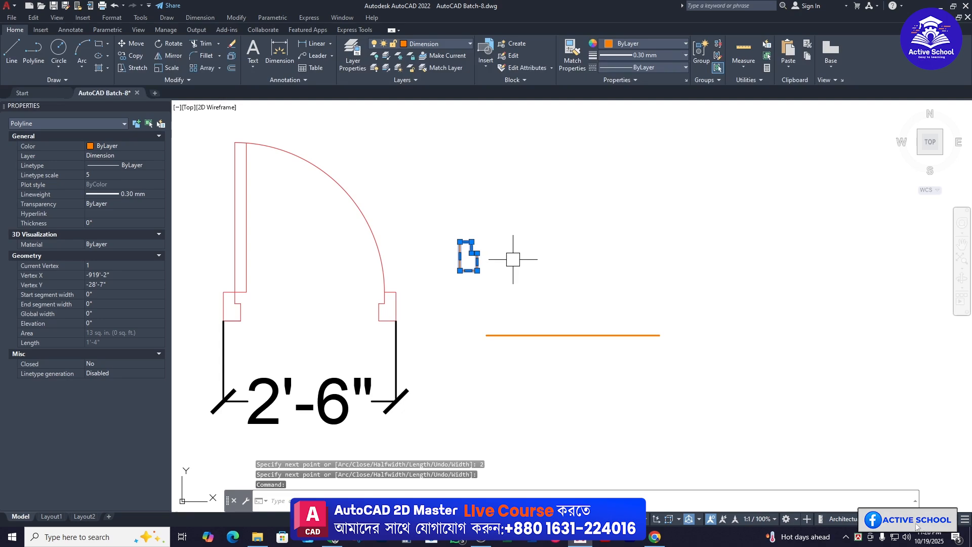
{"action": "key", "text": "Escape"}
{"action": "key", "text": "Escape"}
{"action": "left_click", "coordinate": [570, 368]}
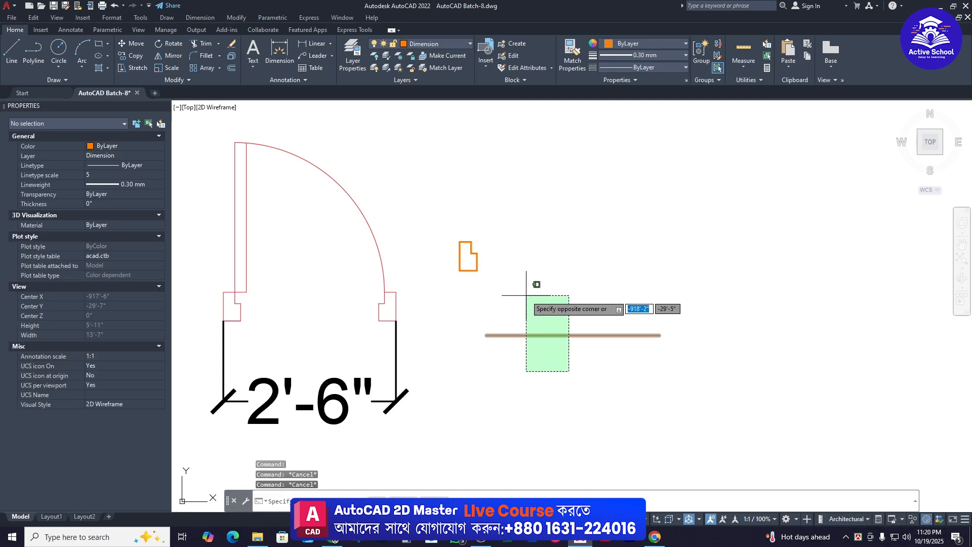
{"action": "left_click", "coordinate": [530, 290]}
{"action": "left_click", "coordinate": [428, 44]}
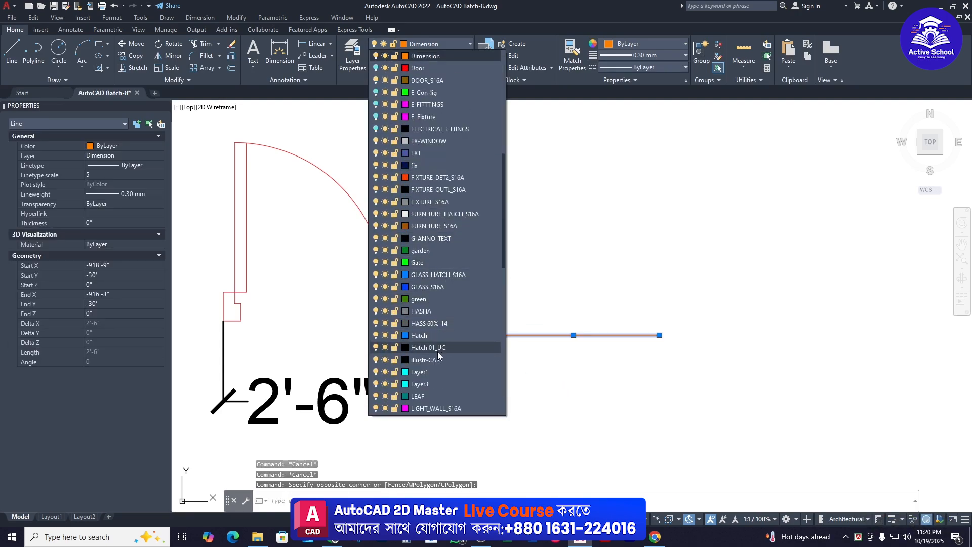
{"action": "scroll", "coordinate": [441, 349], "scroll_direction": "down", "scroll_amount": 12}
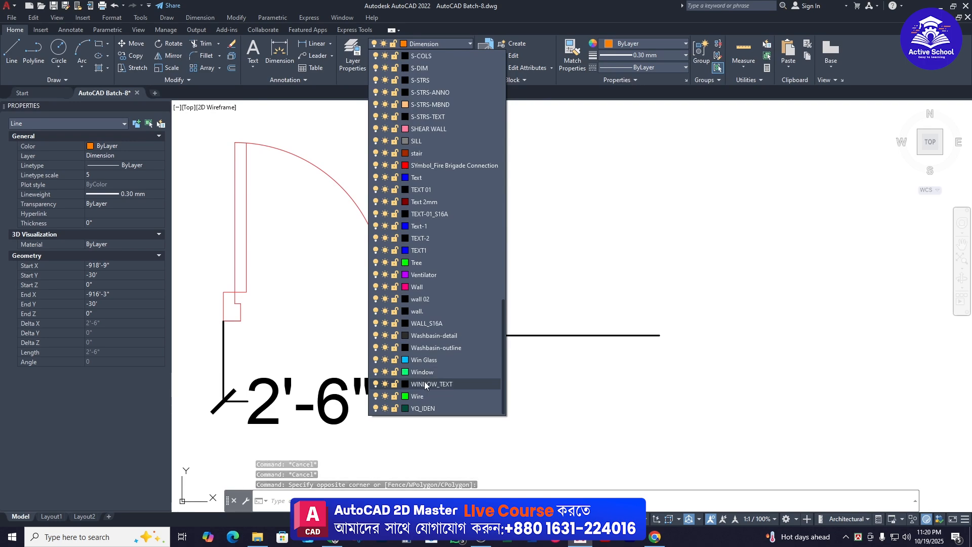
{"action": "key", "text": "Escape"}
{"action": "key", "text": "Escape"}
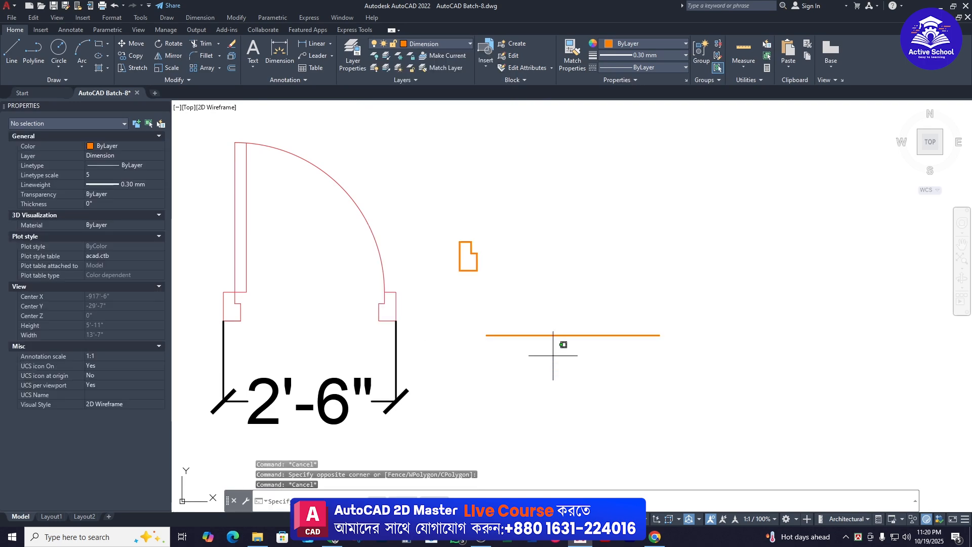
- Put the 2'-6" horizontal line on a black-coloured layer
{"action": "left_click", "coordinate": [552, 335]}
{"action": "left_click", "coordinate": [427, 45]}
{"action": "scroll", "coordinate": [448, 249], "scroll_direction": "down", "scroll_amount": 10}
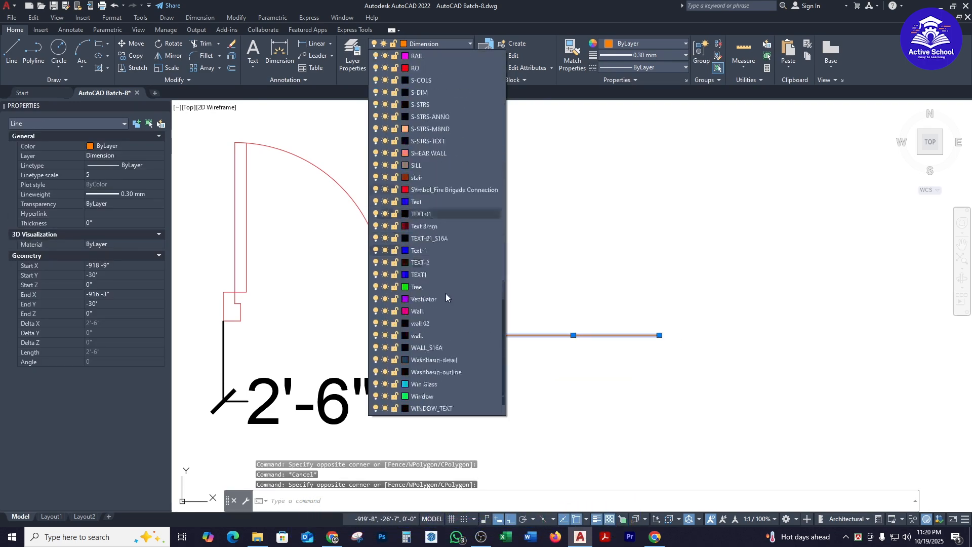
{"action": "key", "text": "Escape"}
{"action": "key", "text": "Escape"}
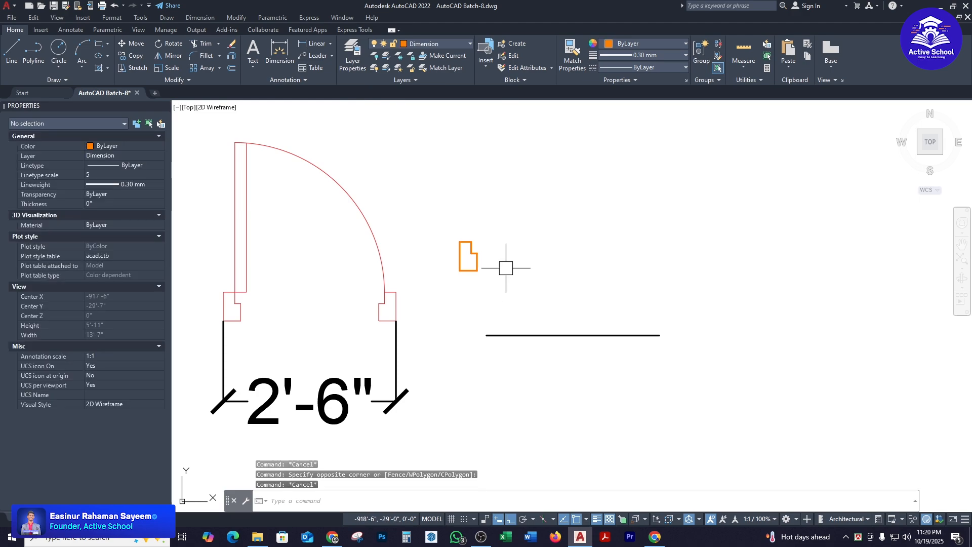
- Move the stepped frame profile from above onto the left end of the horizontal line
{"action": "left_click", "coordinate": [506, 267]}
{"action": "left_click", "coordinate": [459, 226]}
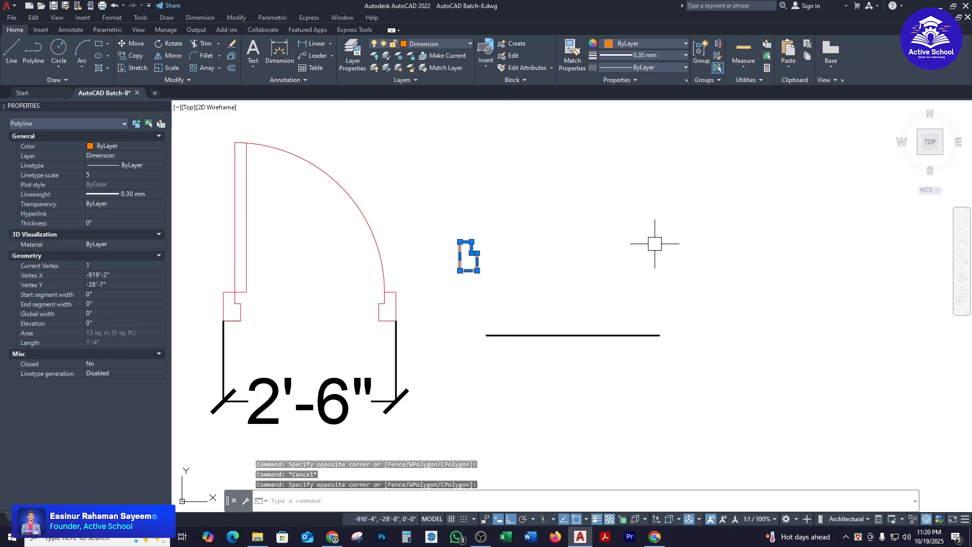
{"action": "type", "text": "m"}
{"action": "key", "text": "Return"}
{"action": "left_click", "coordinate": [459, 265]}
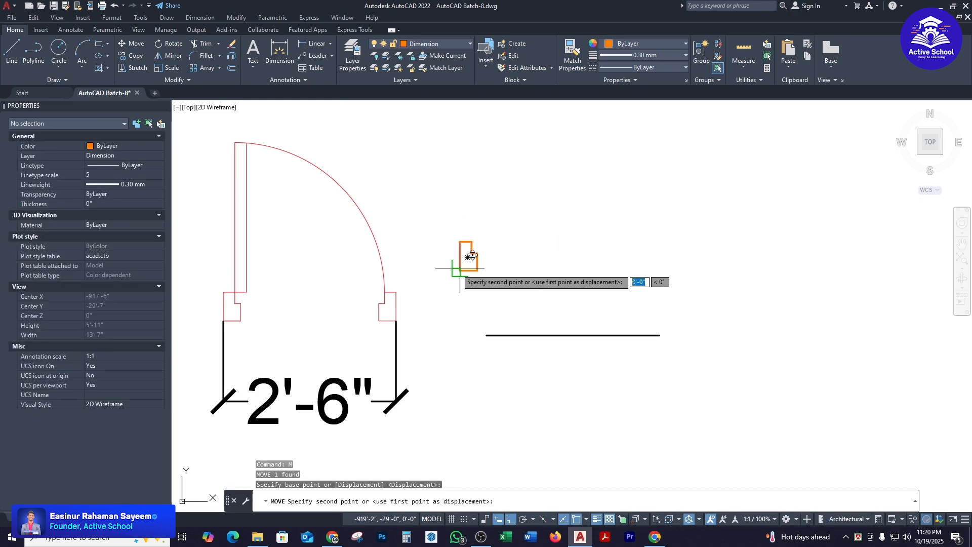
{"action": "left_click", "coordinate": [491, 335]}
{"action": "scroll", "coordinate": [488, 336], "scroll_direction": "up", "scroll_amount": 5}
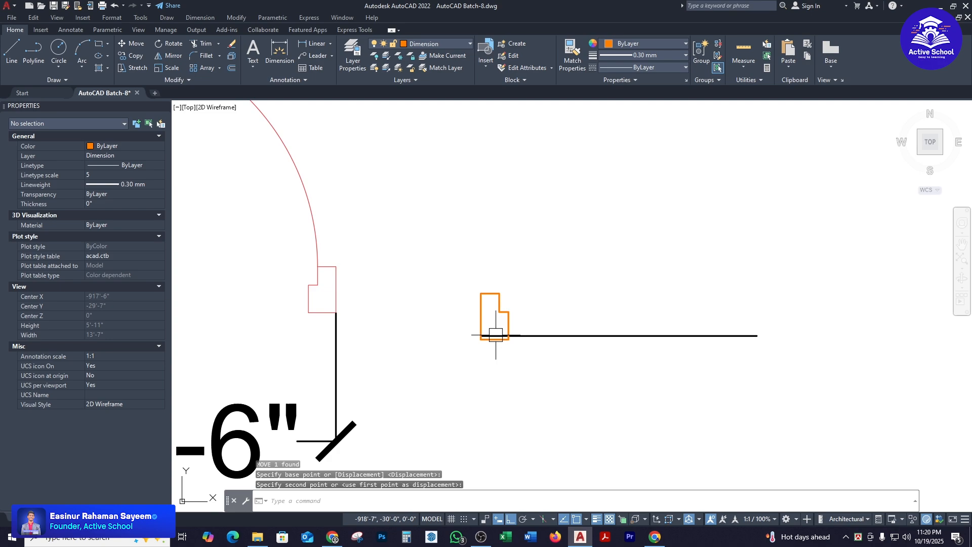
- Align the frame profile by moving its lower-left corner exactly onto the line's left endpoint
{"action": "left_click", "coordinate": [483, 359]}
{"action": "type", "text": "m"}
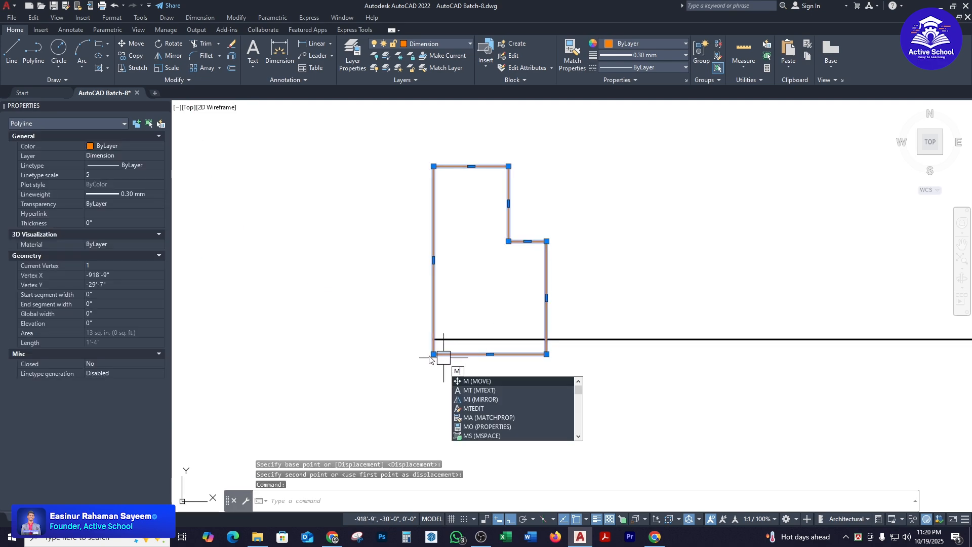
{"action": "key", "text": "Return"}
{"action": "left_click", "coordinate": [433, 354]}
{"action": "left_click", "coordinate": [433, 340]}
{"action": "scroll", "coordinate": [433, 340], "scroll_direction": "down", "scroll_amount": 8}
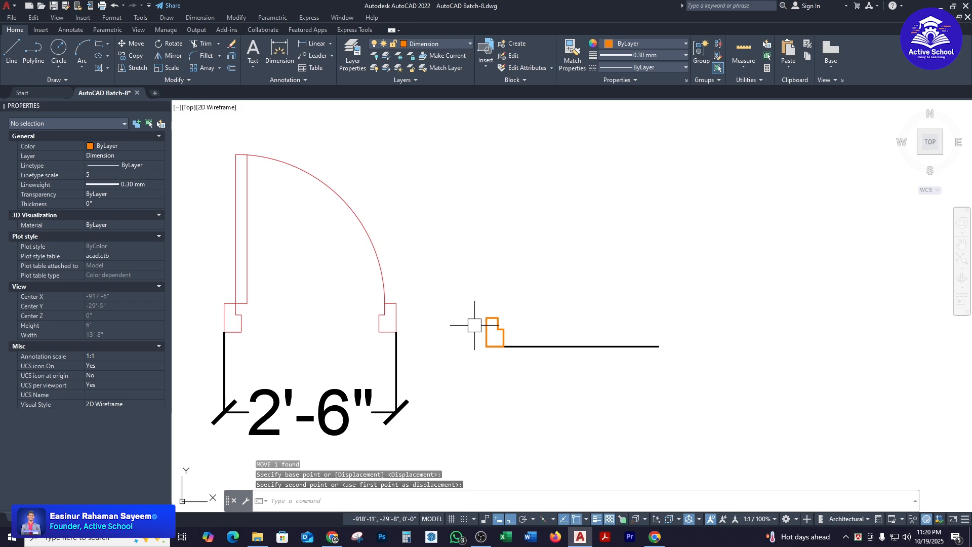
- Mirror the frame profile about a vertical axis through the line's midpoint, keeping the original
{"action": "left_click", "coordinate": [643, 328]}
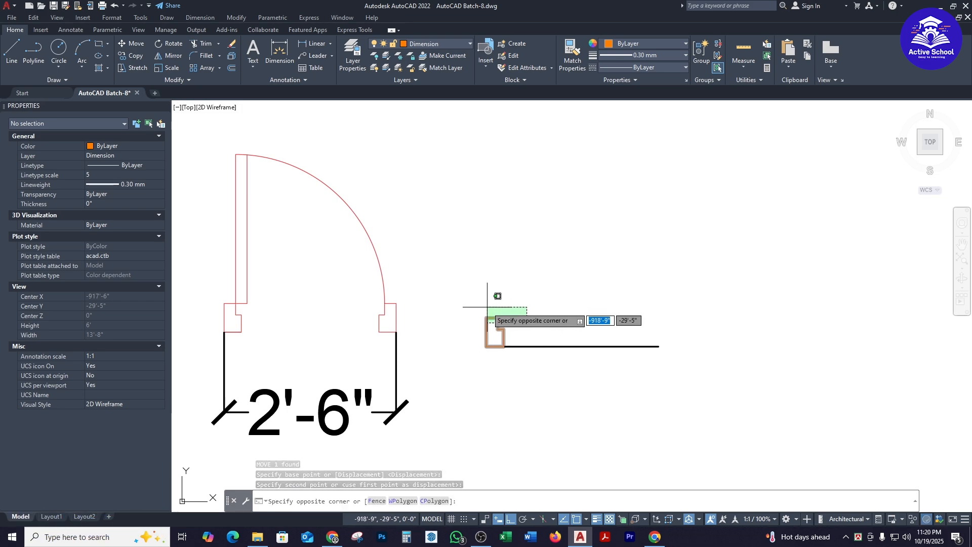
{"action": "left_click", "coordinate": [482, 298]}
{"action": "type", "text": "mi"}
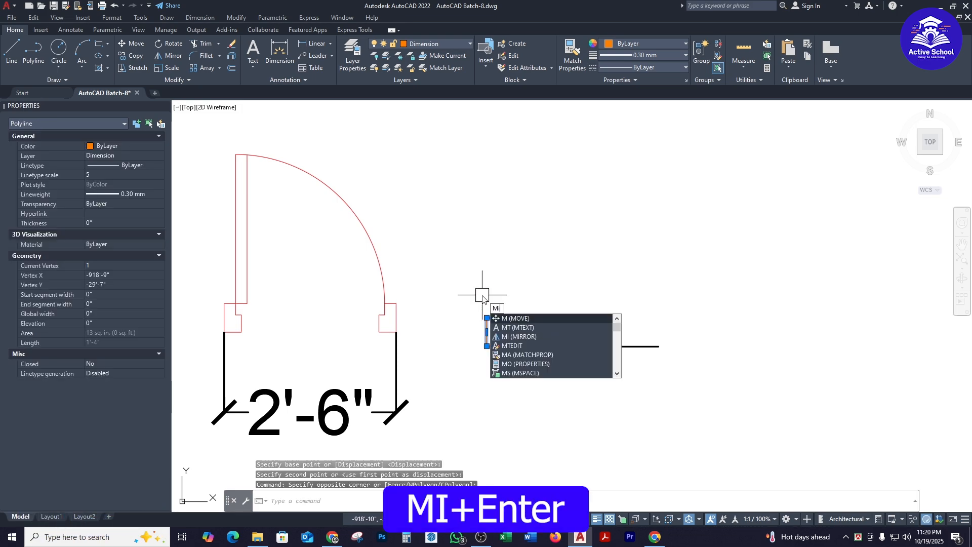
{"action": "key", "text": "Return"}
{"action": "left_click", "coordinate": [571, 346]}
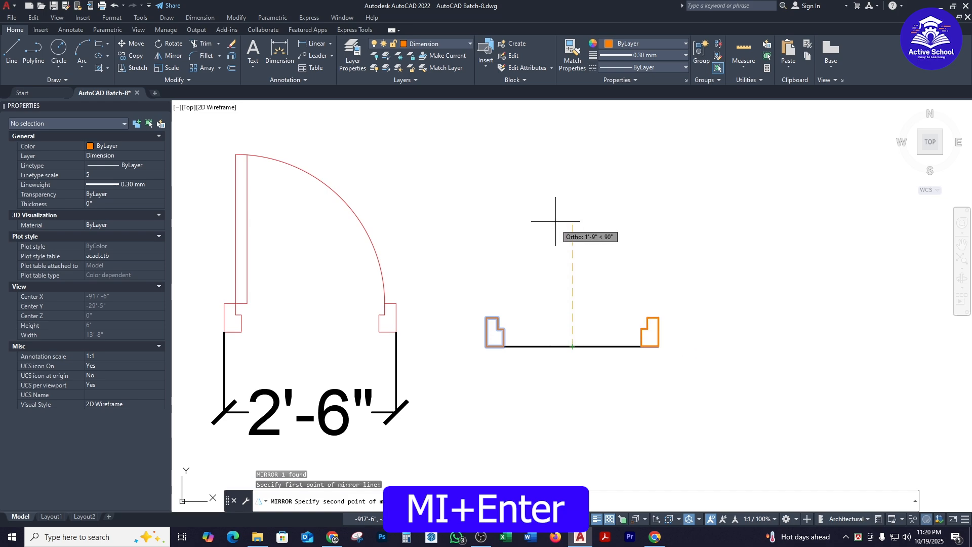
{"action": "left_click", "coordinate": [553, 199]}
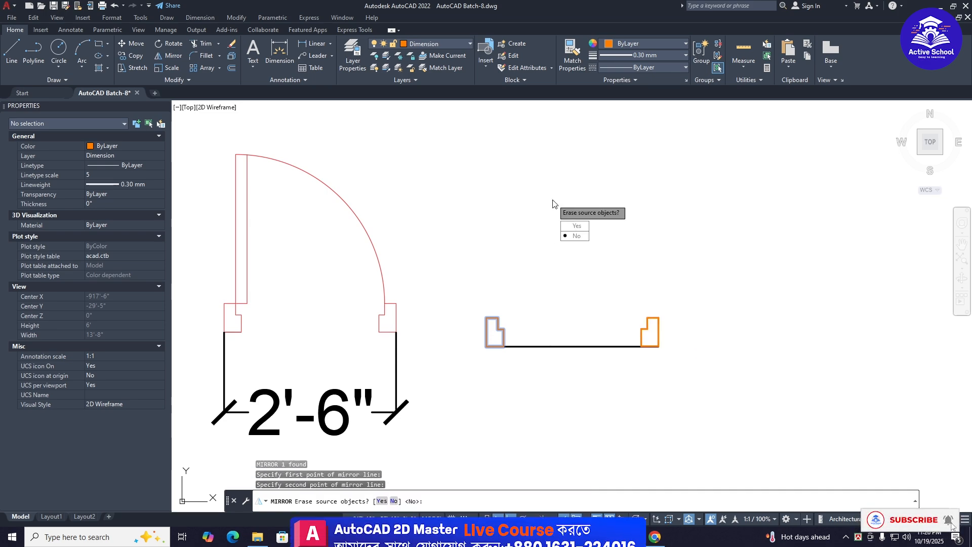
{"action": "key", "text": "Return"}
- Draw the door-leaf rectangle from the left frame's upper inner corner to the notch corner of the right frame
{"action": "type", "text": "re"}
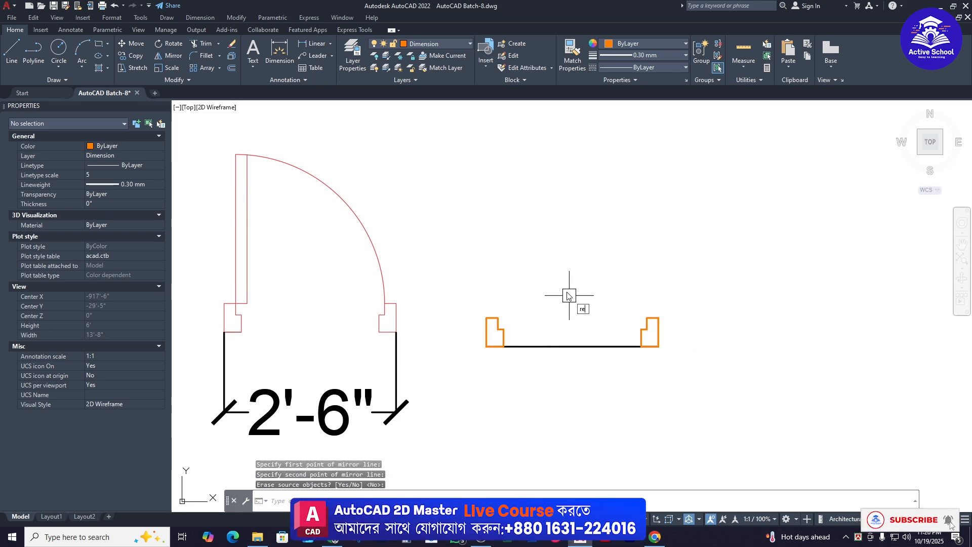
{"action": "type", "text": "c"}
{"action": "key", "text": "Return"}
{"action": "left_click", "coordinate": [497, 317]}
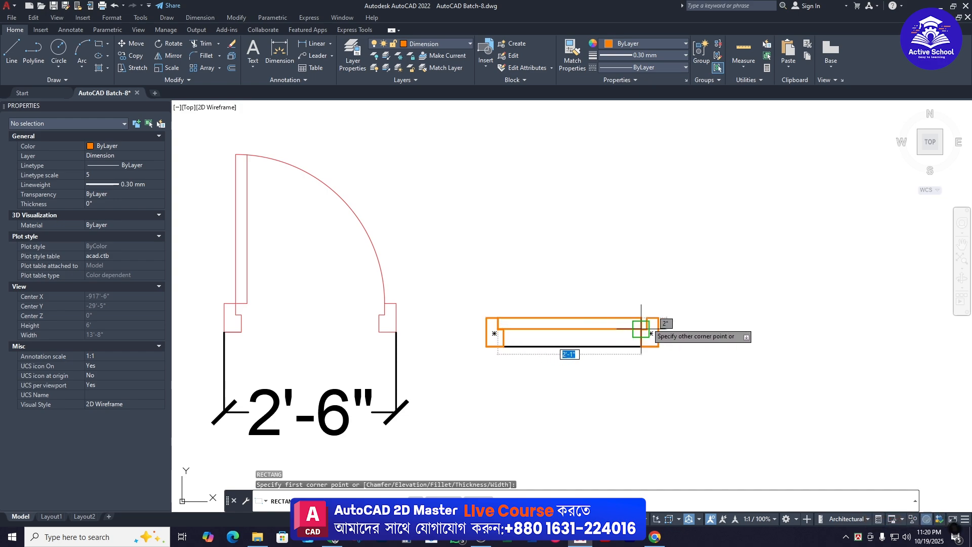
{"action": "scroll", "coordinate": [647, 320], "scroll_direction": "up", "scroll_amount": 6}
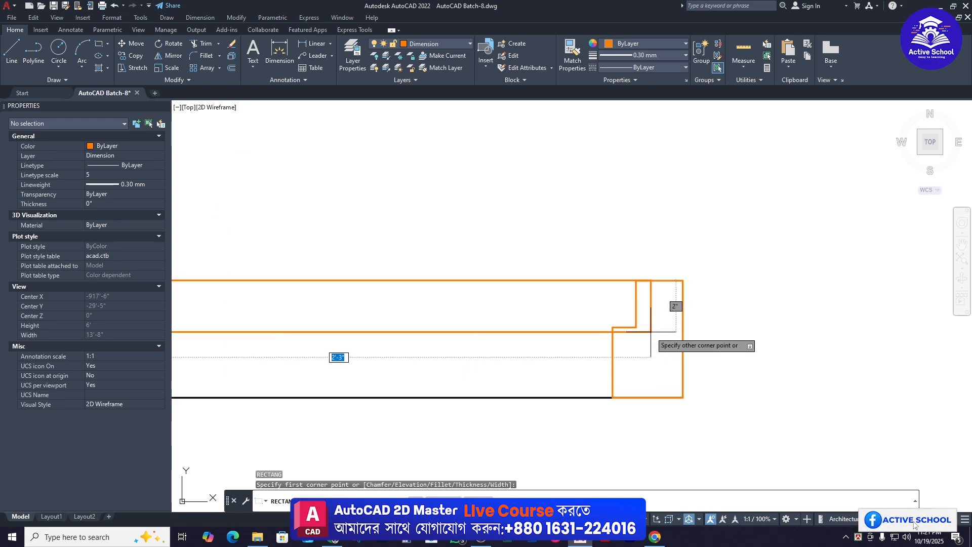
{"action": "left_click", "coordinate": [647, 326]}
{"action": "scroll", "coordinate": [687, 302], "scroll_direction": "down", "scroll_amount": 10}
{"action": "scroll", "coordinate": [767, 298], "scroll_direction": "up", "scroll_amount": 4}
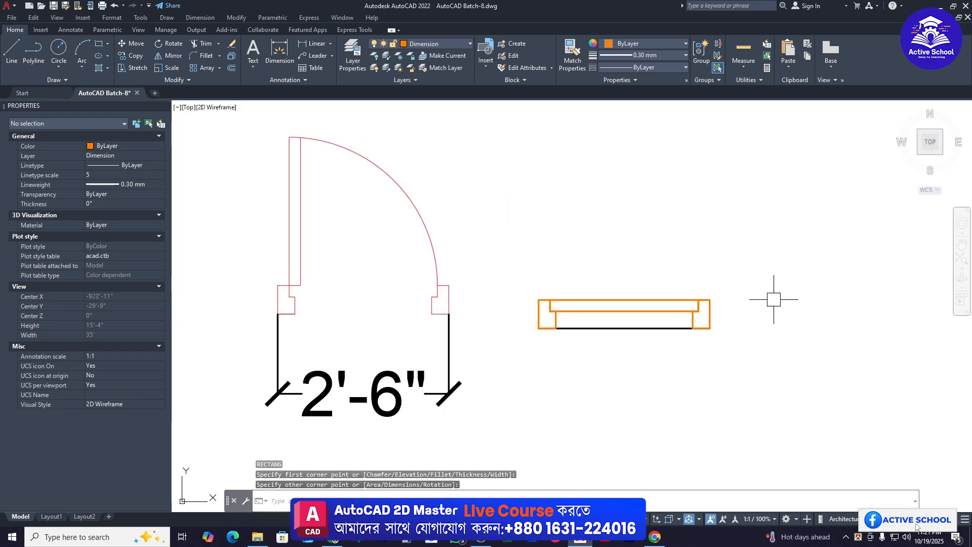
- Rotate the door-leaf rectangle 90° counterclockwise about its upper-left corner so it stands upright
{"action": "left_click", "coordinate": [611, 300]}
{"action": "type", "text": "Ro"}
{"action": "key", "text": "Return"}
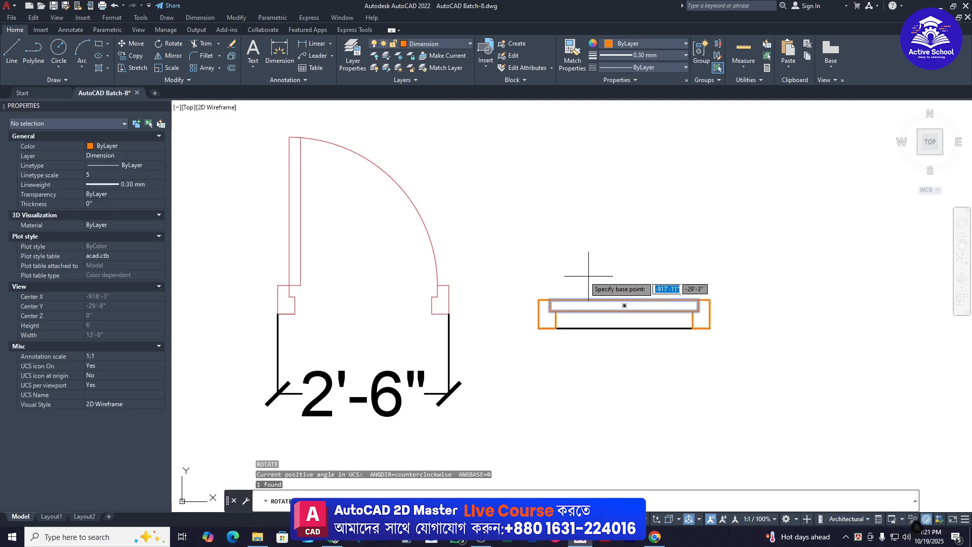
{"action": "left_click", "coordinate": [549, 299]}
{"action": "left_click", "coordinate": [549, 133]}
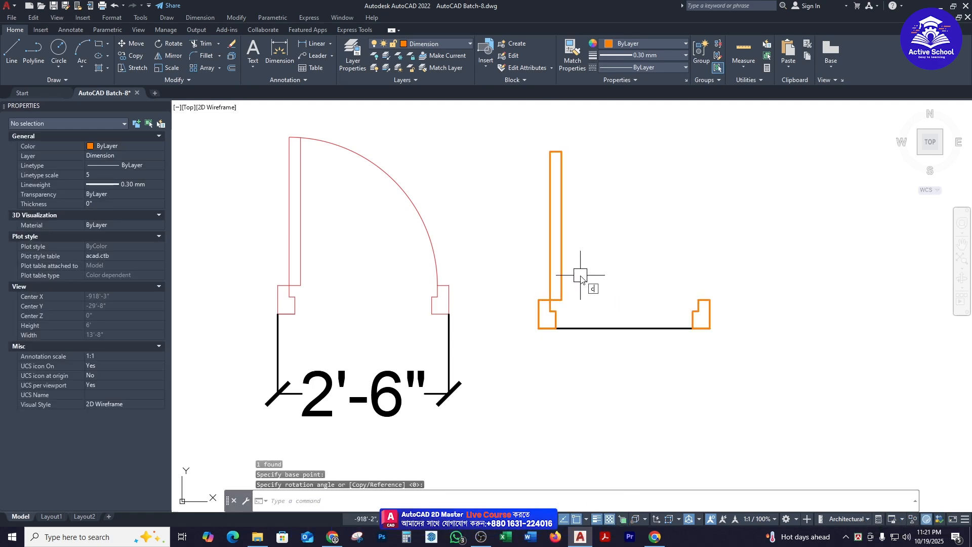
- Draw a circle centred on the door leaf's lower-left corner, with its radius reaching the right frame's upper inner corner
{"action": "type", "text": "c"}
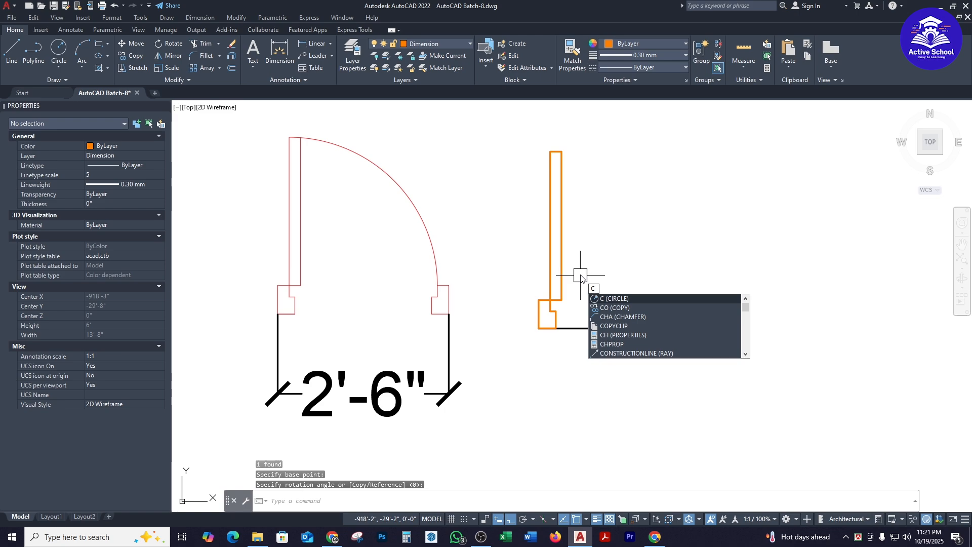
{"action": "key", "text": "Return"}
{"action": "scroll", "coordinate": [532, 278], "scroll_direction": "up", "scroll_amount": 5}
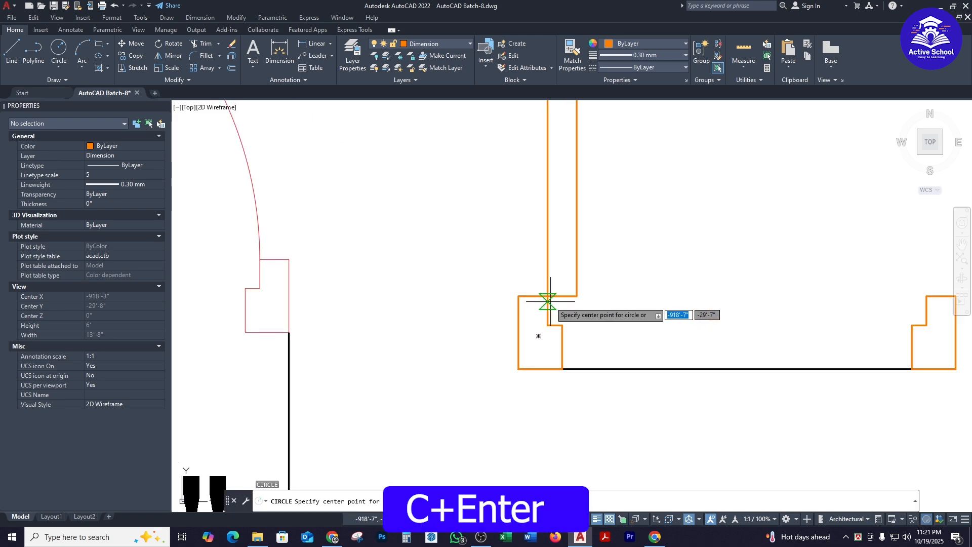
{"action": "left_click", "coordinate": [545, 292]}
{"action": "scroll", "coordinate": [545, 292], "scroll_direction": "down", "scroll_amount": 5}
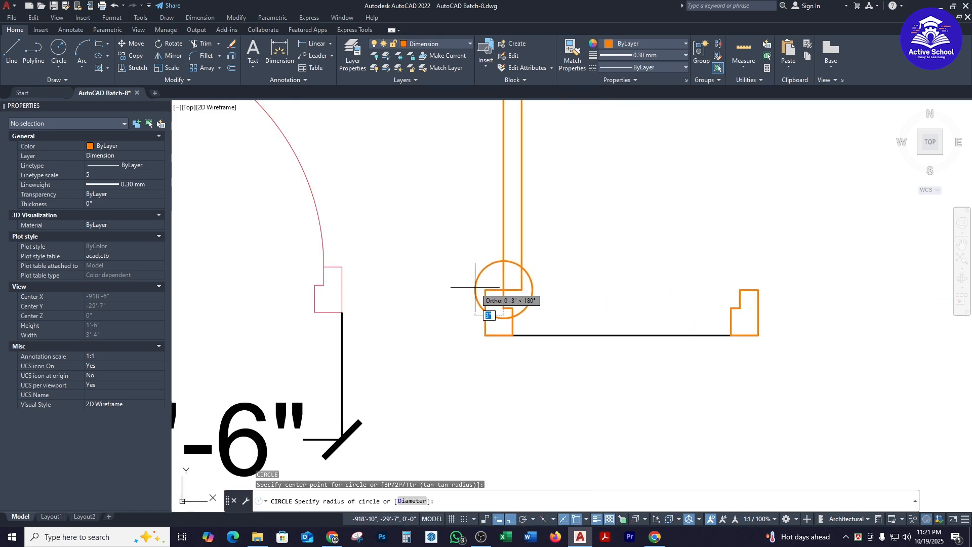
{"action": "scroll", "coordinate": [542, 294], "scroll_direction": "up", "scroll_amount": 3}
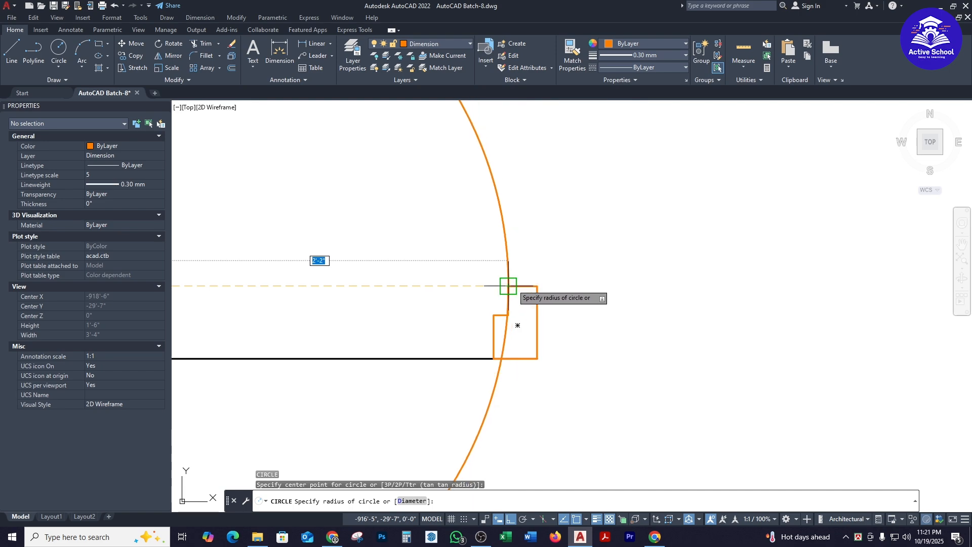
{"action": "left_click", "coordinate": [516, 284]}
{"action": "scroll", "coordinate": [648, 278], "scroll_direction": "down", "scroll_amount": 4}
- Trim the circle to the quarter-circle door swing, removing the outer portions and the piece crossing the right frame
{"action": "type", "text": "t"}
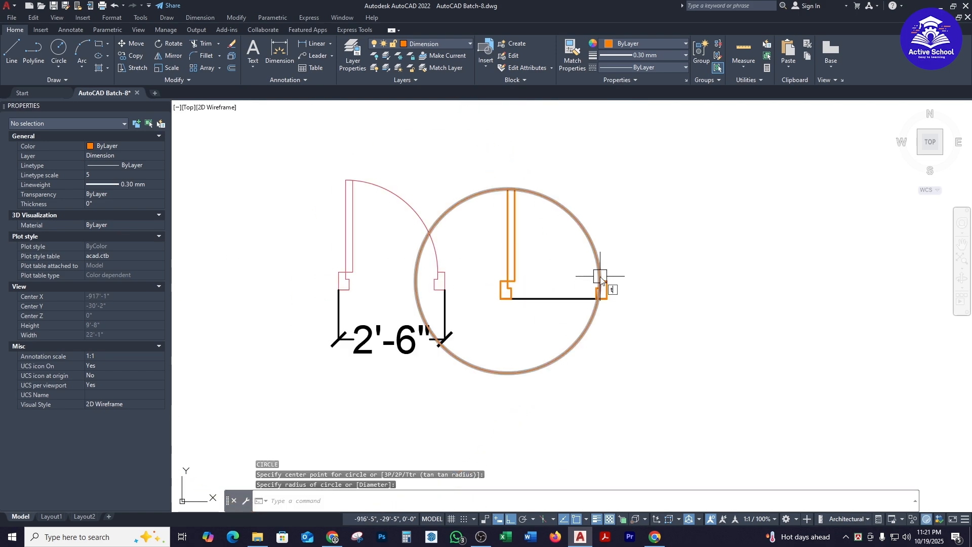
{"action": "type", "text": "r"}
{"action": "key", "text": "Return"}
{"action": "left_click", "coordinate": [599, 301]}
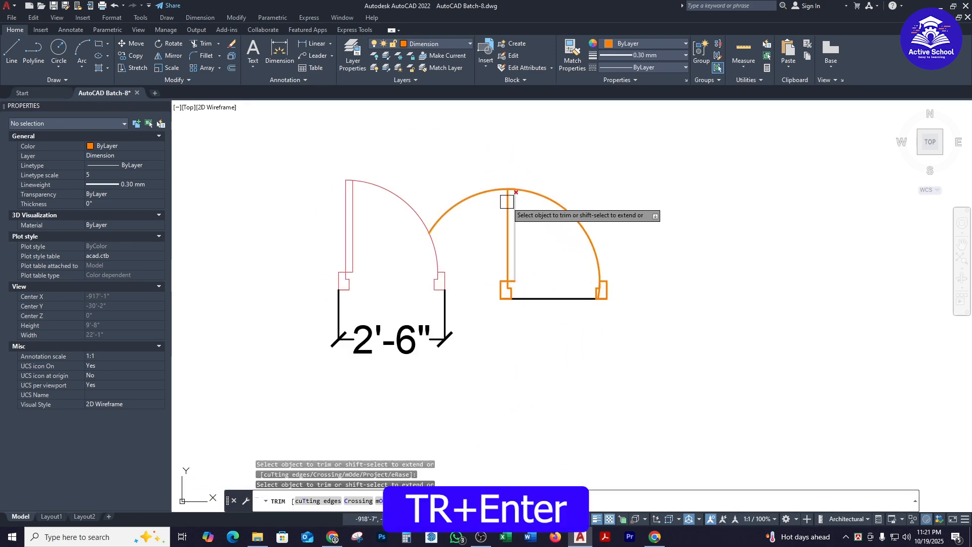
{"action": "left_click", "coordinate": [469, 196]}
{"action": "scroll", "coordinate": [609, 296], "scroll_direction": "up", "scroll_amount": 8}
{"action": "left_click", "coordinate": [506, 292]}
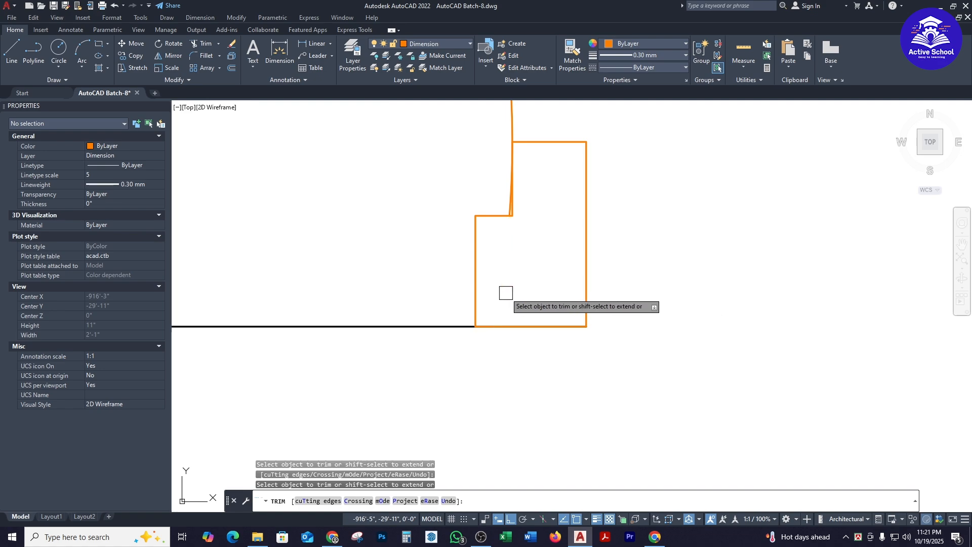
{"action": "scroll", "coordinate": [507, 188], "scroll_direction": "up", "scroll_amount": 4}
{"action": "left_click", "coordinate": [521, 268]}
{"action": "scroll", "coordinate": [525, 279], "scroll_direction": "down", "scroll_amount": 9}
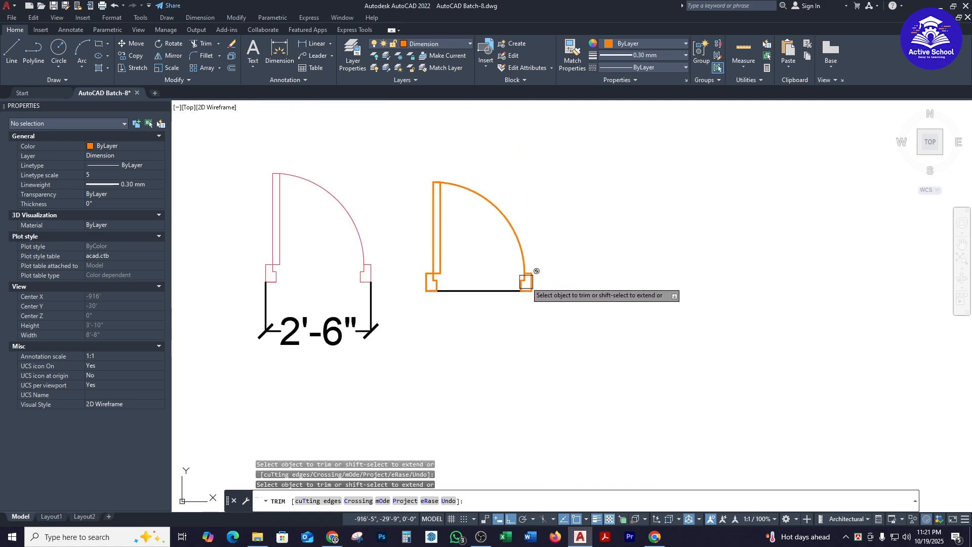
{"action": "scroll", "coordinate": [506, 207], "scroll_direction": "up", "scroll_amount": 10}
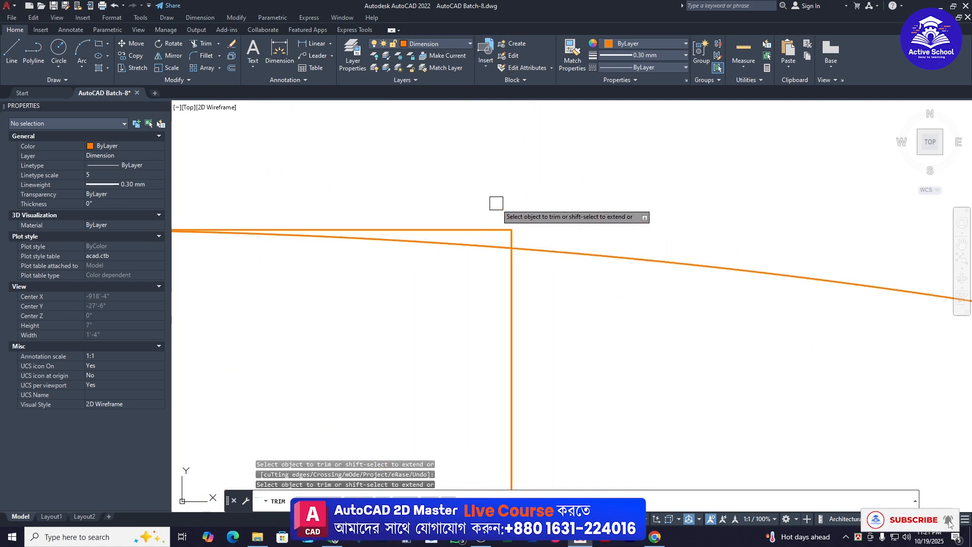
{"action": "scroll", "coordinate": [504, 226], "scroll_direction": "down", "scroll_amount": 10}
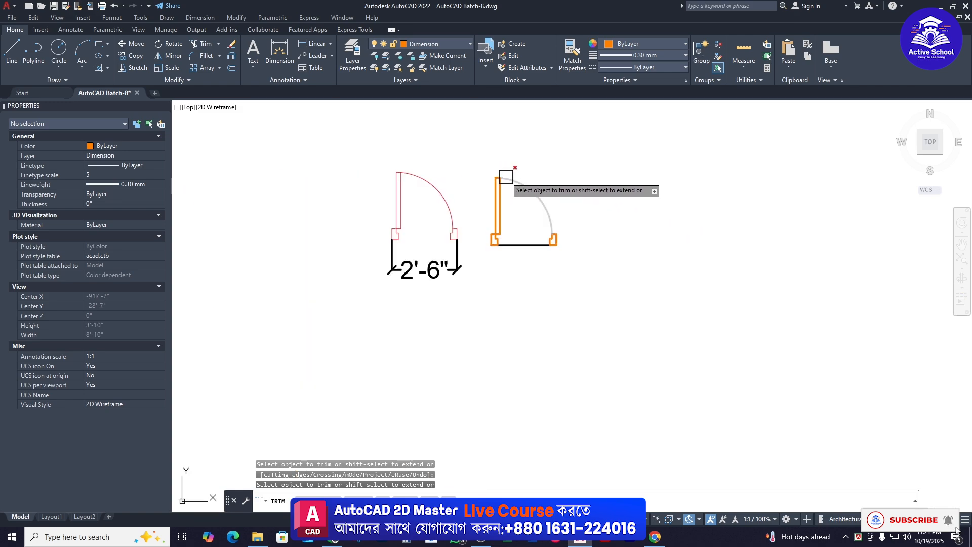
{"action": "key", "text": "Return"}
- Add a linear dimension below the new door between the outer lower corners of its two frames
{"action": "left_click", "coordinate": [317, 43]}
{"action": "scroll", "coordinate": [531, 223], "scroll_direction": "up", "scroll_amount": 5}
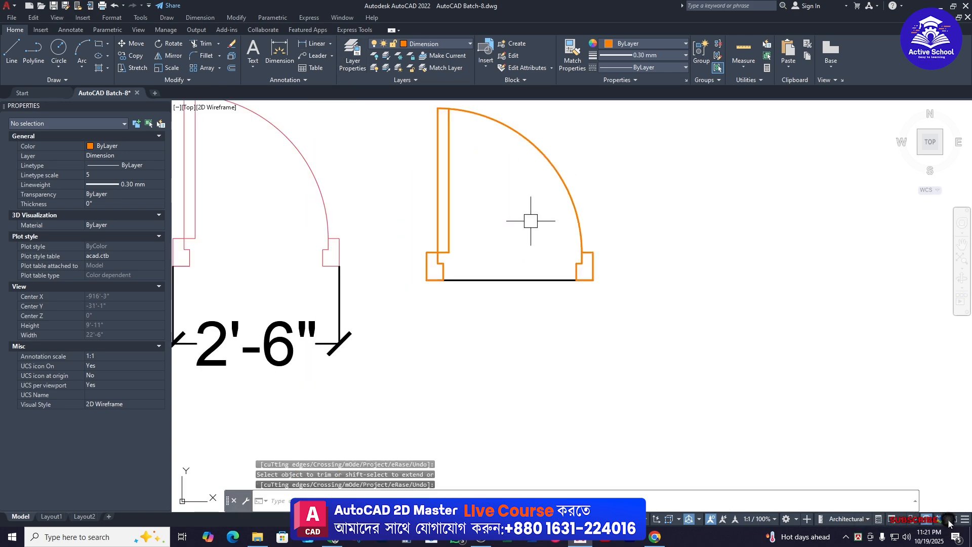
{"action": "left_click", "coordinate": [427, 280]}
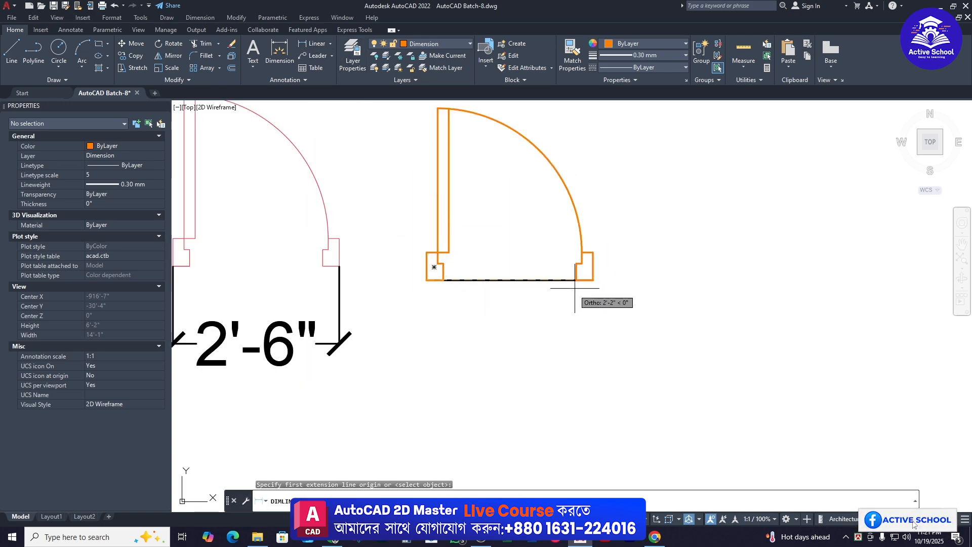
{"action": "left_click", "coordinate": [594, 280]}
{"action": "left_click", "coordinate": [593, 360]}
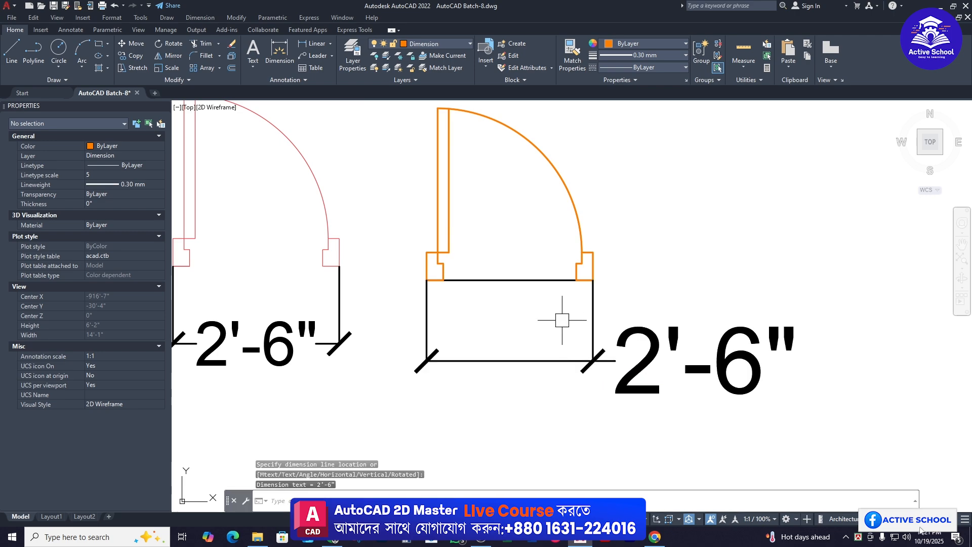
- Delete the dimension below the new door together with the black reference line between the frames
{"action": "left_click", "coordinate": [546, 375]}
{"action": "left_click", "coordinate": [503, 254]}
{"action": "key", "text": "Delete"}
{"action": "scroll", "coordinate": [557, 271], "scroll_direction": "down", "scroll_amount": 2}
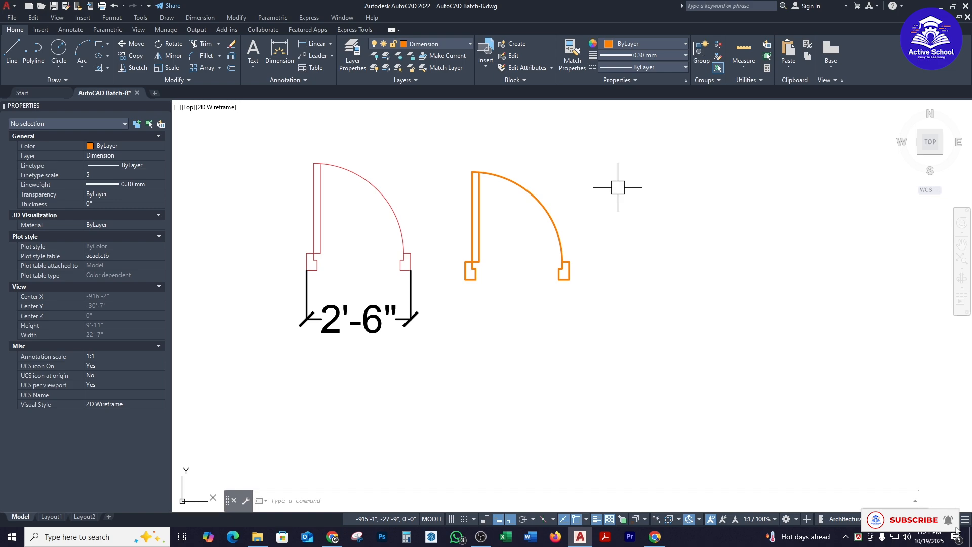
- Define a block named "30 in door" with its base point at the right frame's lower-right corner
{"action": "type", "text": "b"}
{"action": "key", "text": "Return"}
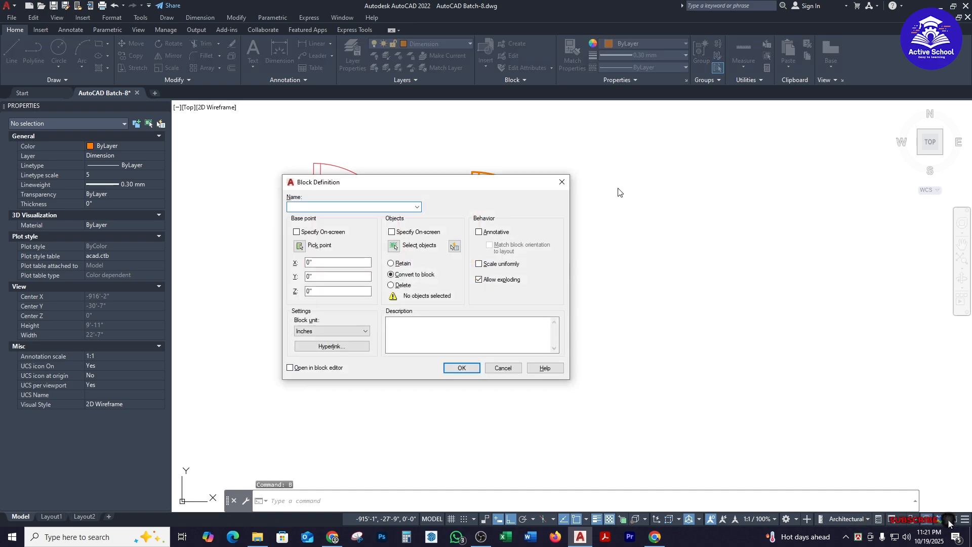
{"action": "left_click_drag", "start_coordinate": [383, 187], "coordinate": [666, 213]}
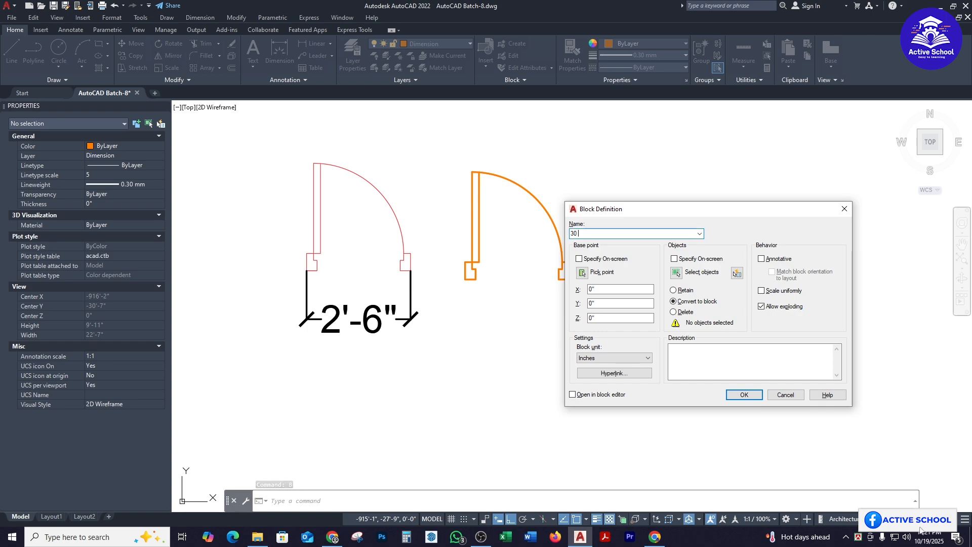
{"action": "type", "text": "30 in door"}
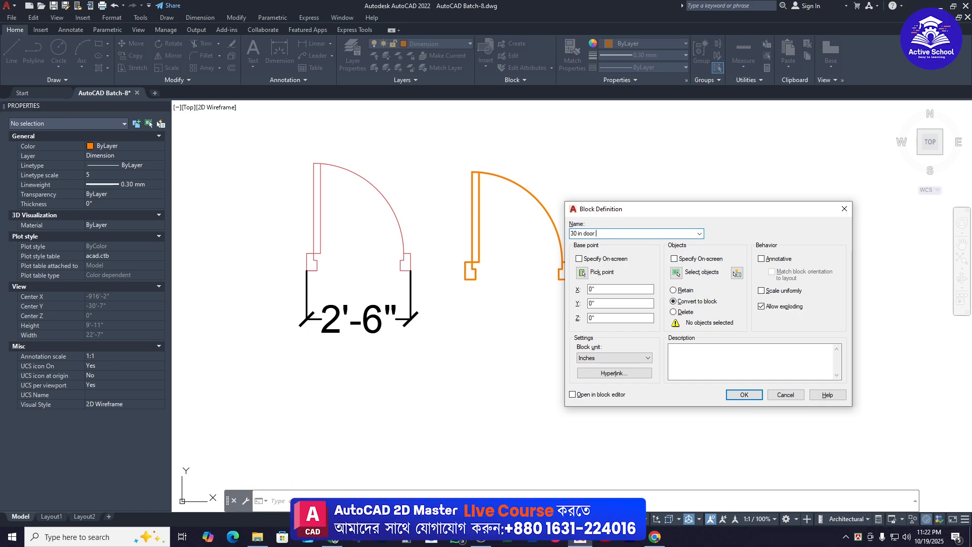
{"action": "left_click", "coordinate": [582, 273]}
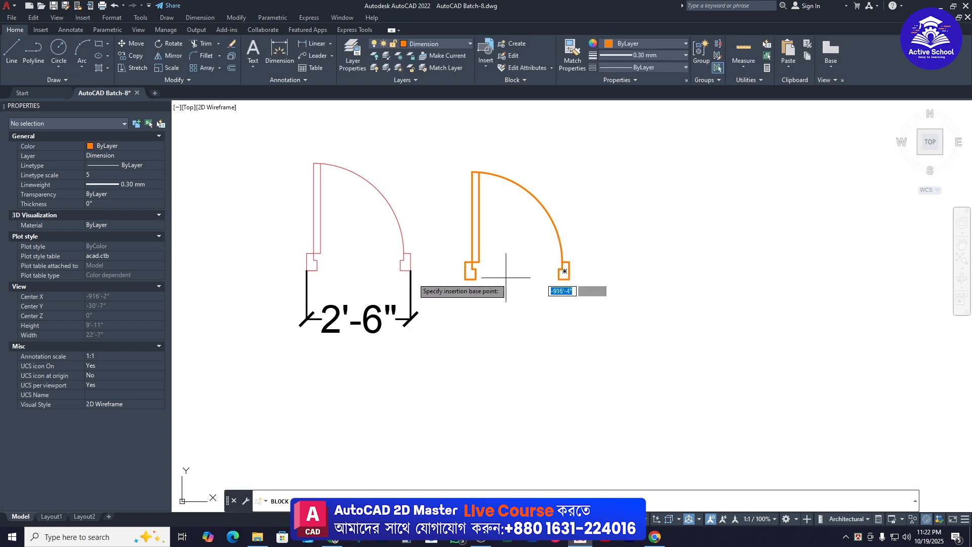
{"action": "scroll", "coordinate": [470, 275], "scroll_direction": "up", "scroll_amount": 4}
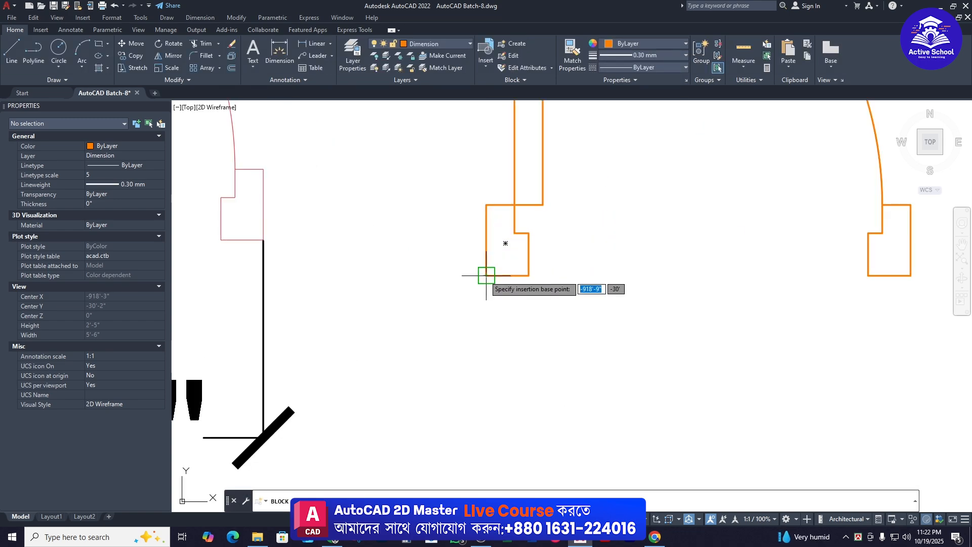
{"action": "scroll", "coordinate": [486, 276], "scroll_direction": "down", "scroll_amount": 2}
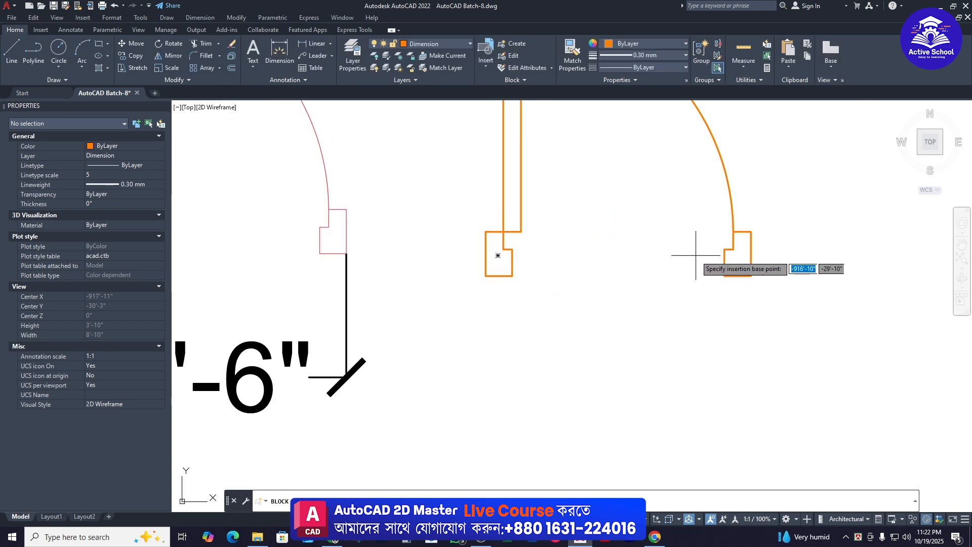
{"action": "left_click", "coordinate": [751, 276]}
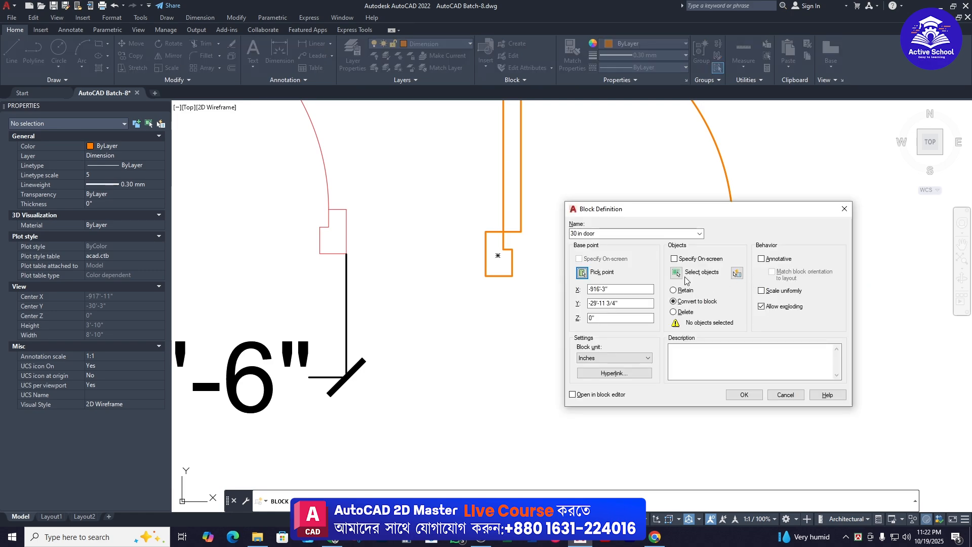
- Select the frames, leaf and swing arc of the new orange door as the block's objects
{"action": "left_click", "coordinate": [677, 273]}
{"action": "scroll", "coordinate": [672, 347], "scroll_direction": "down", "scroll_amount": 3}
{"action": "left_click", "coordinate": [668, 347]}
{"action": "left_click", "coordinate": [547, 170]}
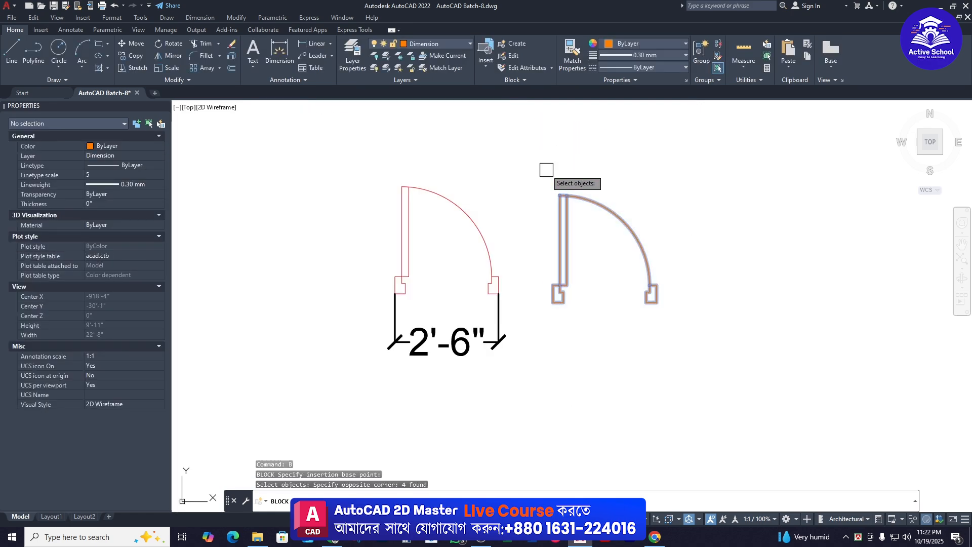
{"action": "key", "text": "Return"}
- Leave the existing "30 in door" block unredefined and create the new block with the author's name appended to "30 in door"
{"action": "left_click", "coordinate": [743, 395]}
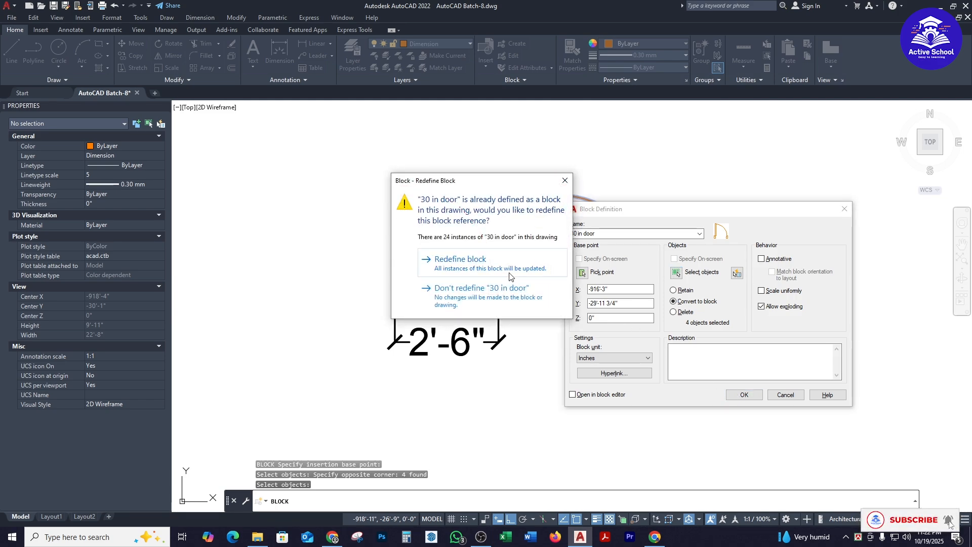
{"action": "left_click", "coordinate": [504, 294]}
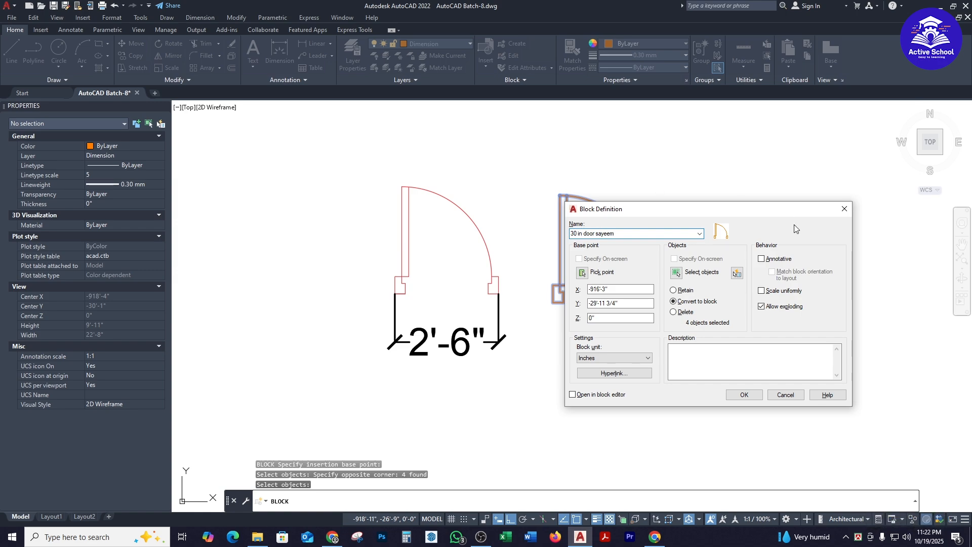
{"action": "left_click", "coordinate": [743, 394]}
{"action": "scroll", "coordinate": [408, 269], "scroll_direction": "down", "scroll_amount": 2}
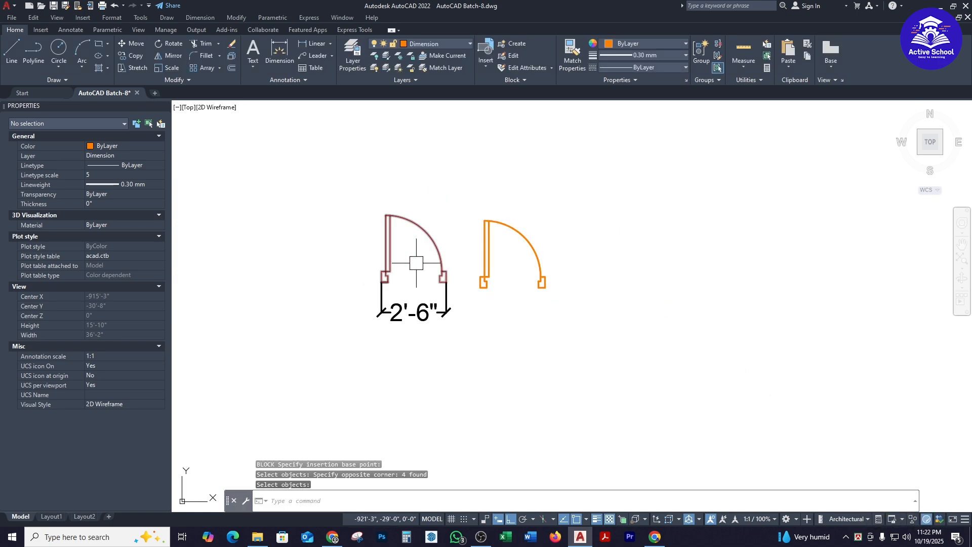
- Insert the new door block into the 1st Floor Plan, beside the wall opening between the right-hand 4' and 11'-4" rooms
{"action": "scroll", "coordinate": [562, 242], "scroll_direction": "up", "scroll_amount": 2}
{"action": "scroll", "coordinate": [463, 241], "scroll_direction": "down", "scroll_amount": 2}
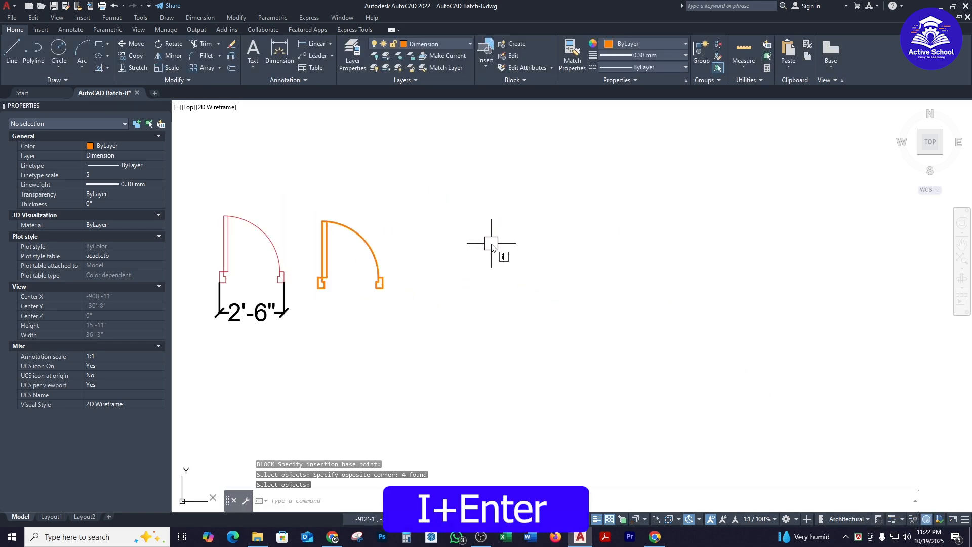
{"action": "key", "text": "Return"}
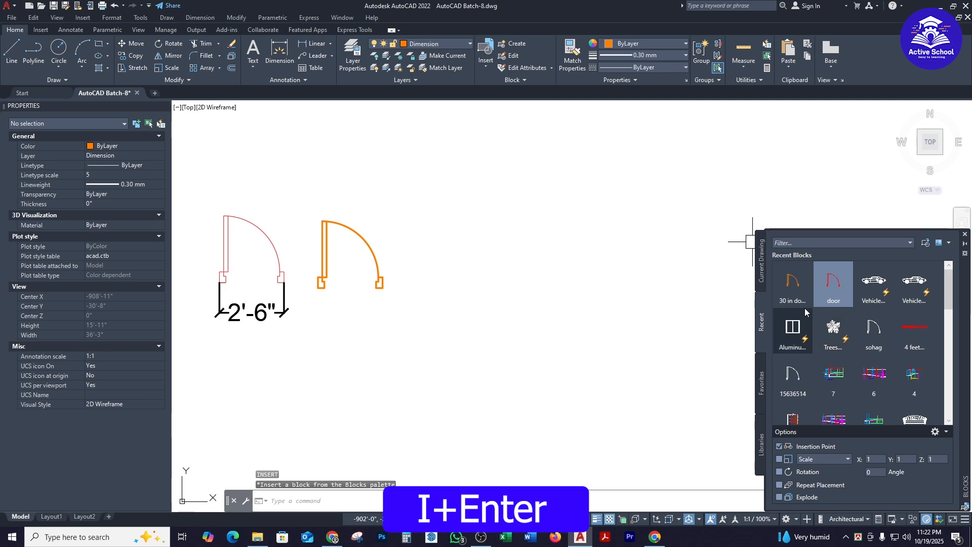
{"action": "left_click", "coordinate": [793, 284]}
{"action": "scroll", "coordinate": [688, 279], "scroll_direction": "down", "scroll_amount": 5}
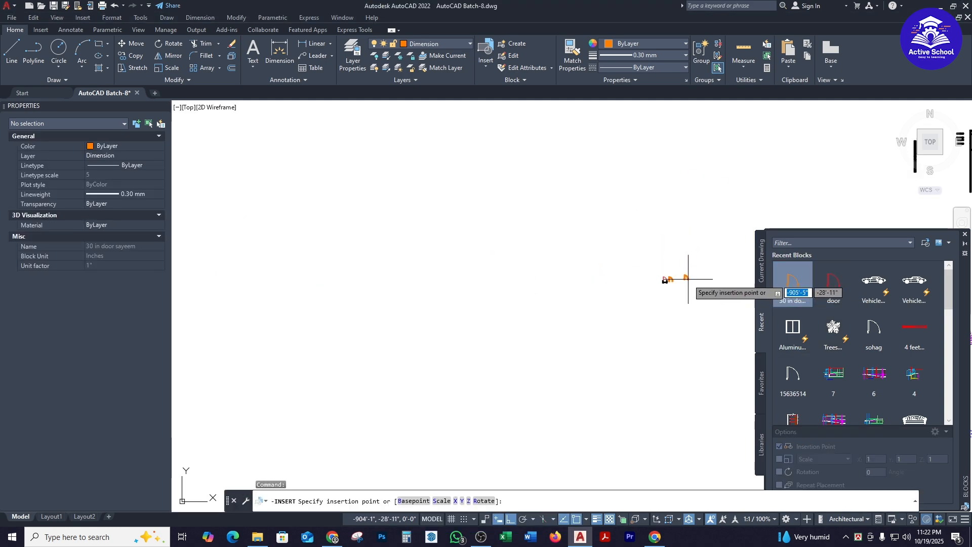
{"action": "scroll", "coordinate": [688, 279], "scroll_direction": "up", "scroll_amount": 4}
{"action": "scroll", "coordinate": [662, 365], "scroll_direction": "up", "scroll_amount": 2}
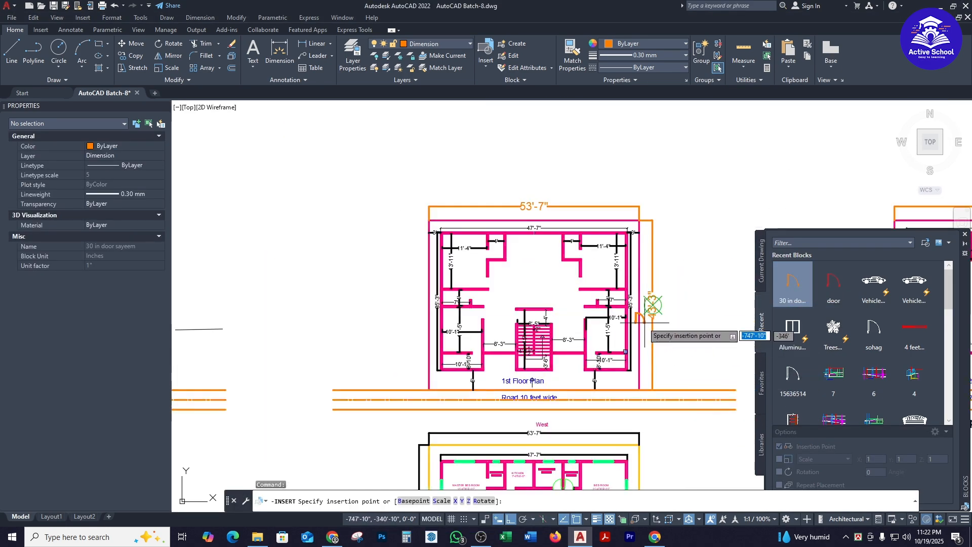
{"action": "scroll", "coordinate": [645, 322], "scroll_direction": "up", "scroll_amount": 4}
{"action": "scroll", "coordinate": [597, 318], "scroll_direction": "down", "scroll_amount": 4}
{"action": "scroll", "coordinate": [551, 267], "scroll_direction": "up", "scroll_amount": 6}
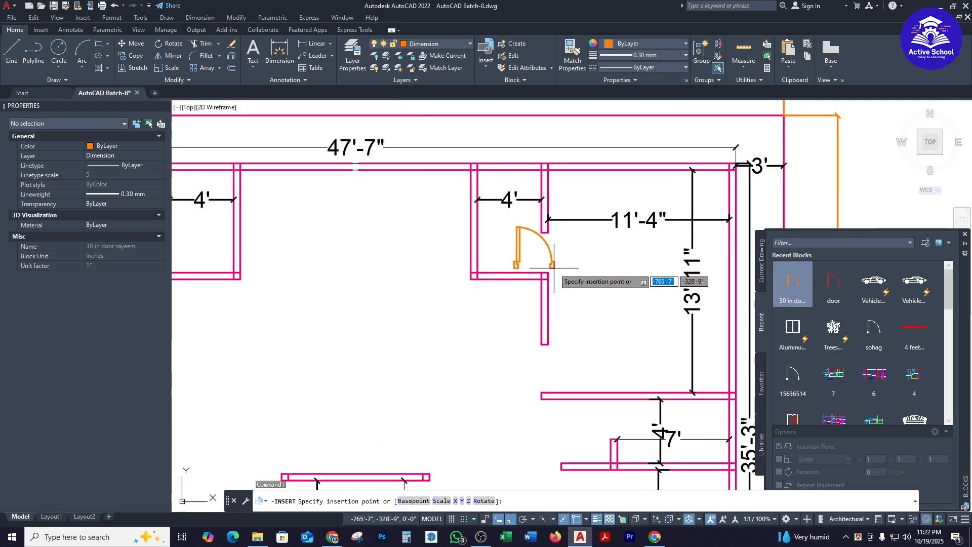
{"action": "scroll", "coordinate": [553, 267], "scroll_direction": "up", "scroll_amount": 4}
{"action": "left_click", "coordinate": [656, 276]}
- Rotate the inserted door block 90° counterclockwise about its lower-left frame corner
{"action": "left_click", "coordinate": [617, 276]}
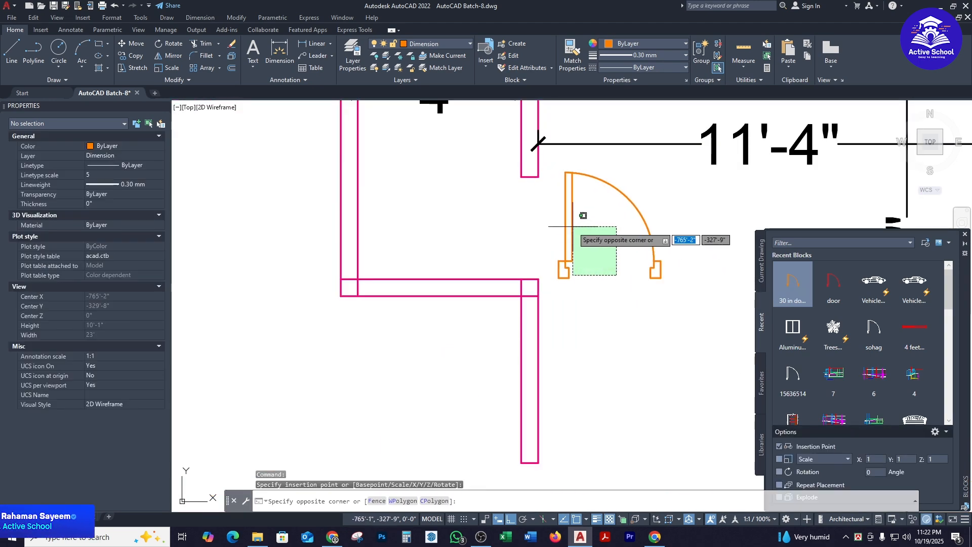
{"action": "left_click", "coordinate": [571, 226]}
{"action": "type", "text": "RO"}
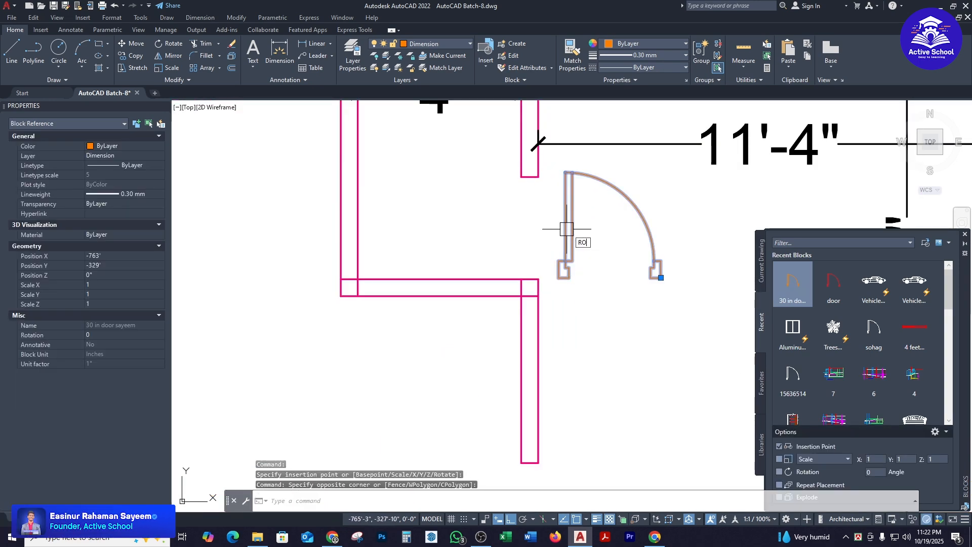
{"action": "key", "text": "Return"}
{"action": "left_click", "coordinate": [559, 276]}
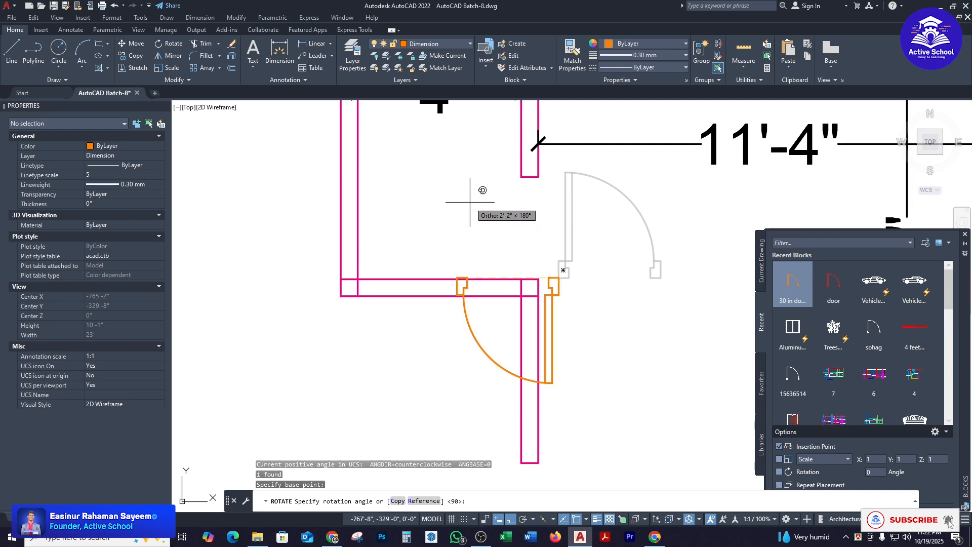
{"action": "left_click", "coordinate": [488, 149]}
- Move the rotated door block left into the wall opening, using its lower-right frame corner as the base point
{"action": "left_click", "coordinate": [560, 268]}
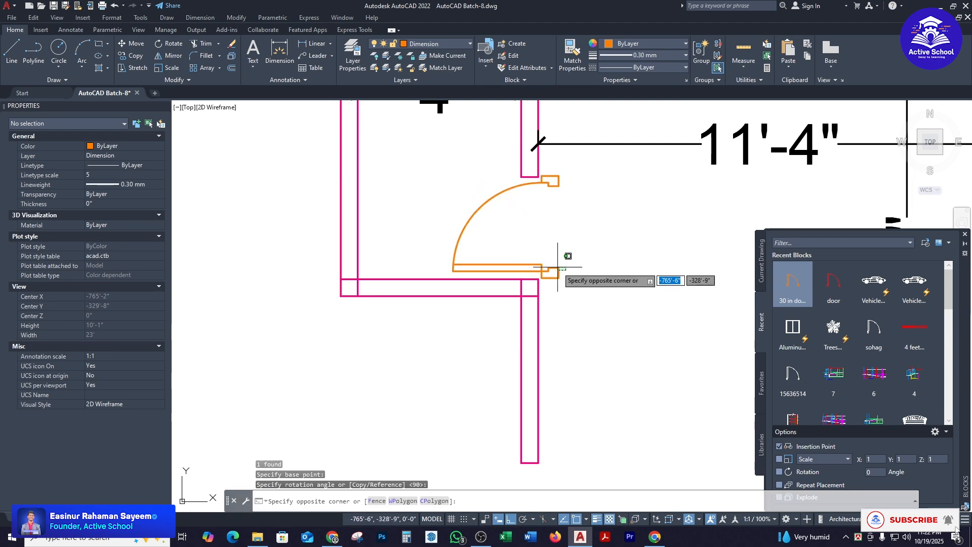
{"action": "left_click", "coordinate": [558, 269]}
{"action": "key", "text": "Return"}
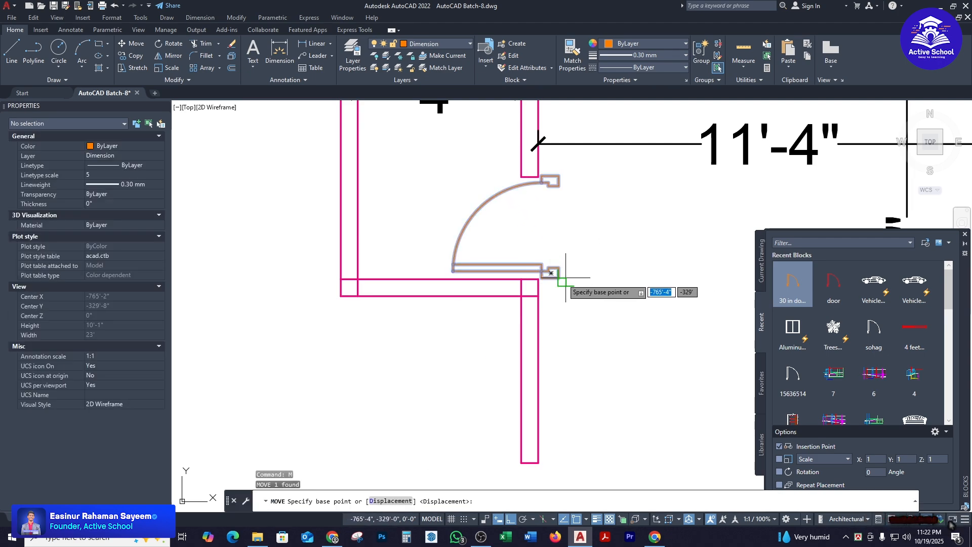
{"action": "left_click", "coordinate": [559, 277]}
{"action": "left_click", "coordinate": [538, 277]}
- Align the door block by moving its lower-right frame corner exactly onto the wall corner below the opening
{"action": "scroll", "coordinate": [541, 258], "scroll_direction": "up", "scroll_amount": 5}
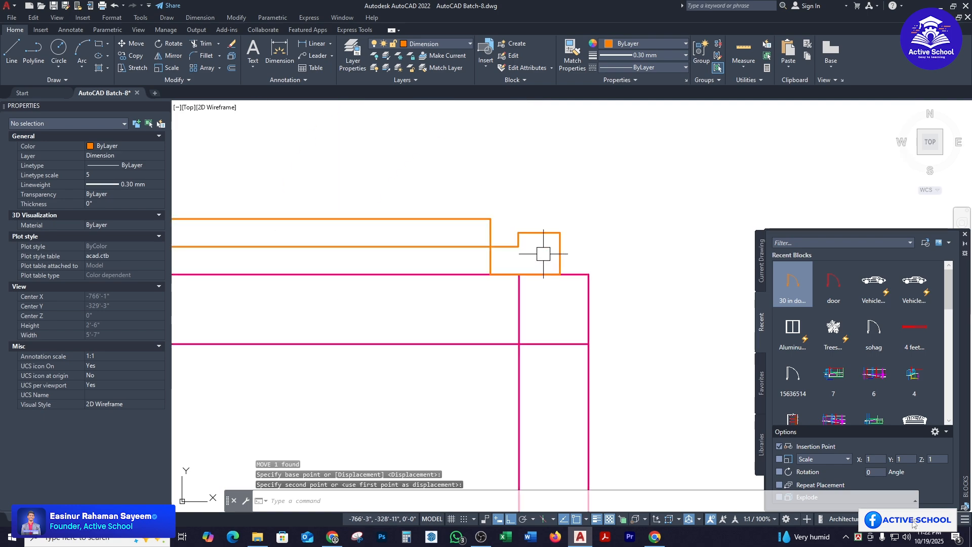
{"action": "left_click", "coordinate": [559, 246]}
{"action": "key", "text": "Return"}
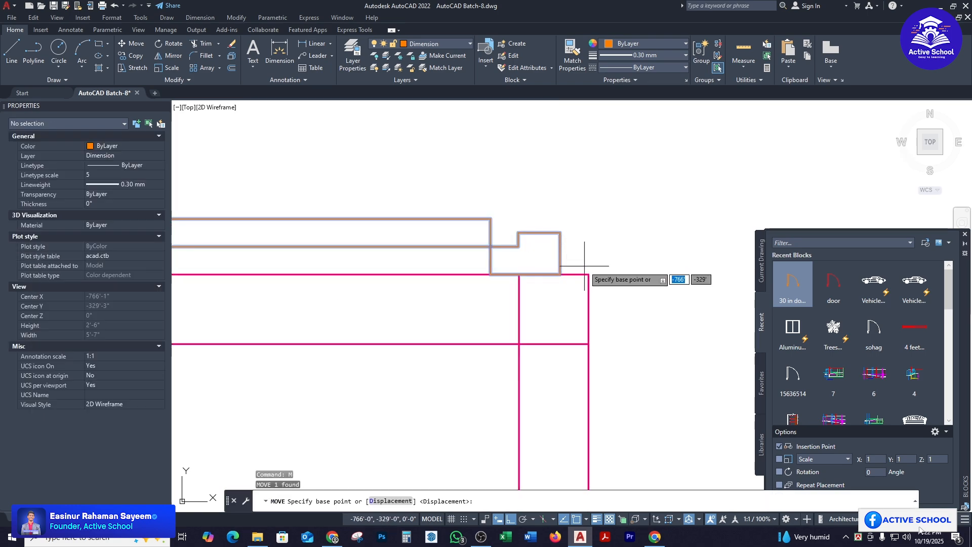
{"action": "left_click", "coordinate": [560, 274]}
{"action": "left_click", "coordinate": [588, 275]}
{"action": "scroll", "coordinate": [583, 274], "scroll_direction": "down", "scroll_amount": 6}
{"action": "scroll", "coordinate": [542, 269], "scroll_direction": "up", "scroll_amount": 2}
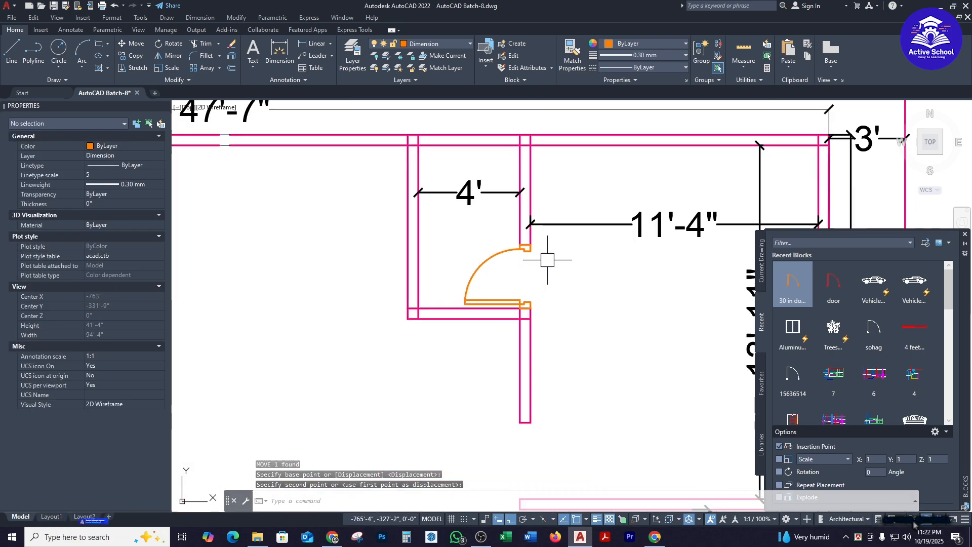